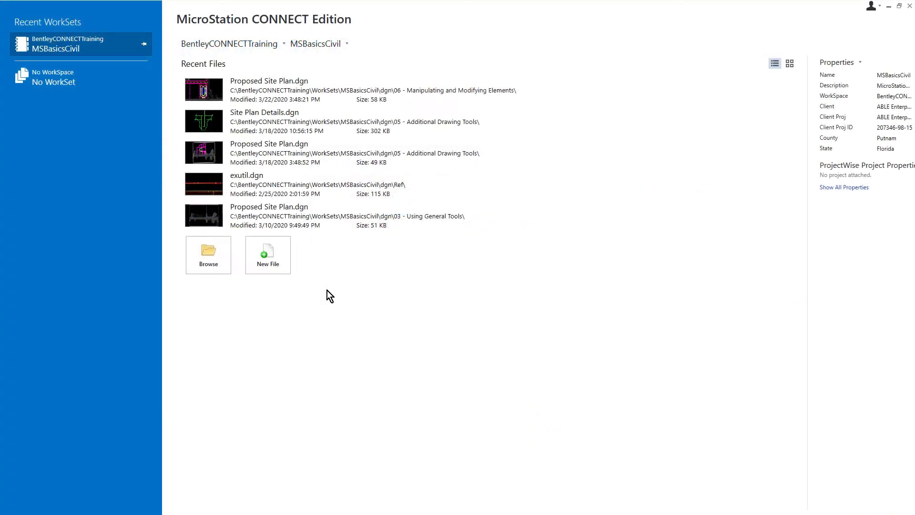
Step: Open Proposed Site Plan.dgn from the 07 - Working with Cells folder
left_click(210, 267)
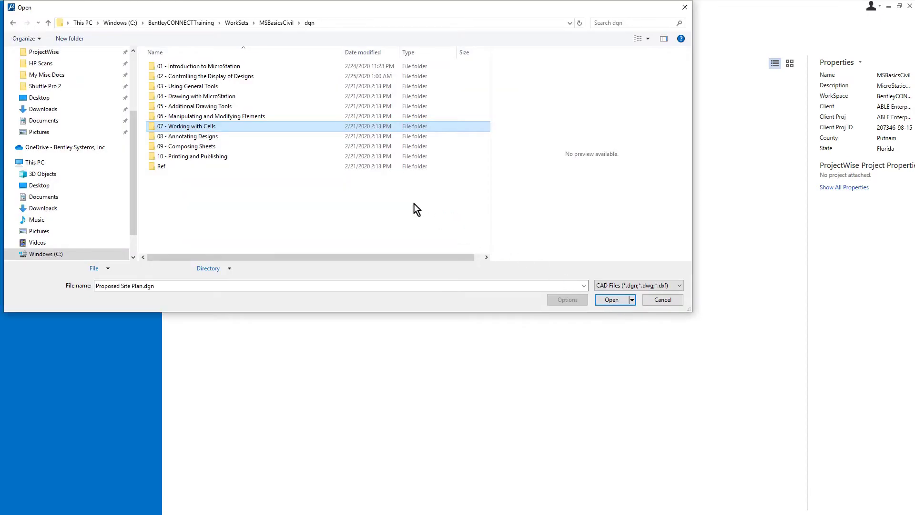
double_click(259, 128)
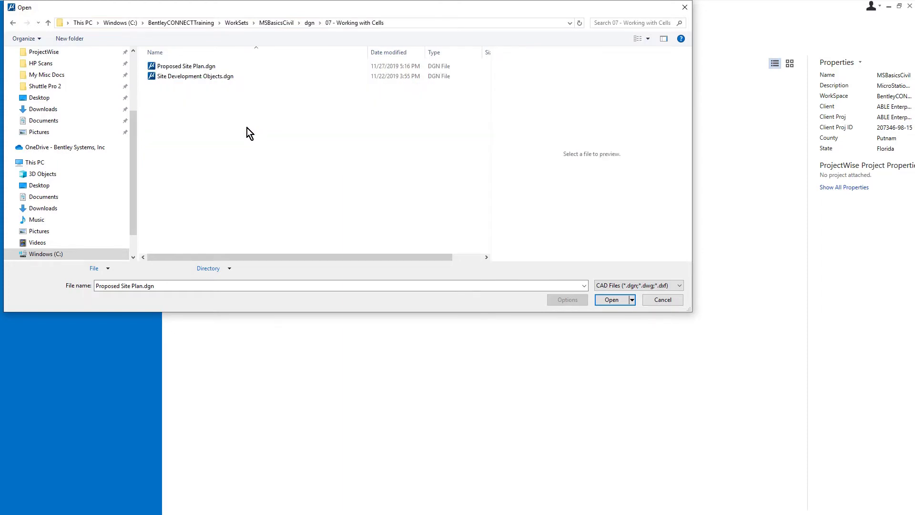
left_click(227, 69)
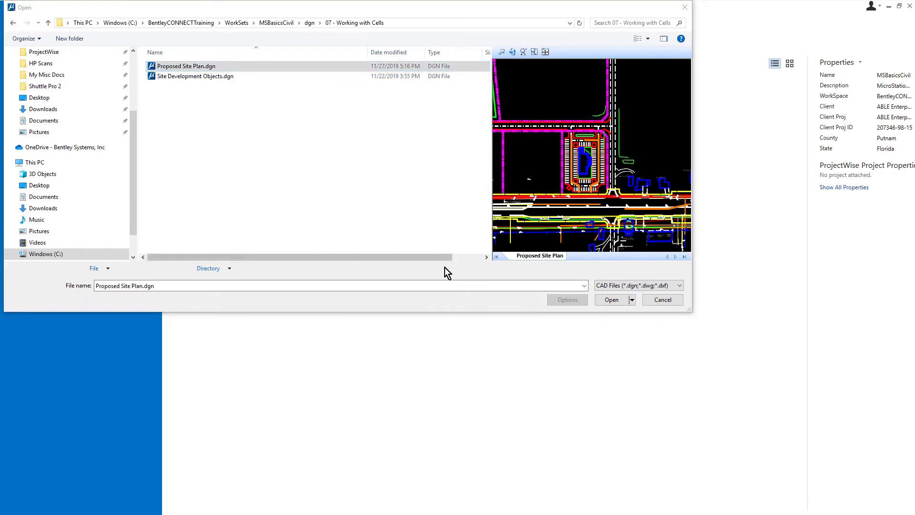
left_click(603, 304)
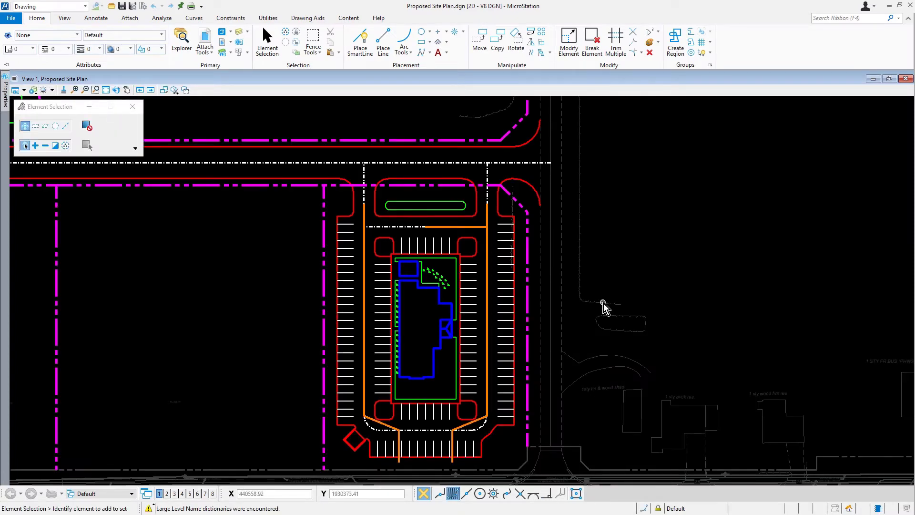
Step: Zoom in on the building and its surrounding plantings
scroll(412, 296, "down", 1)
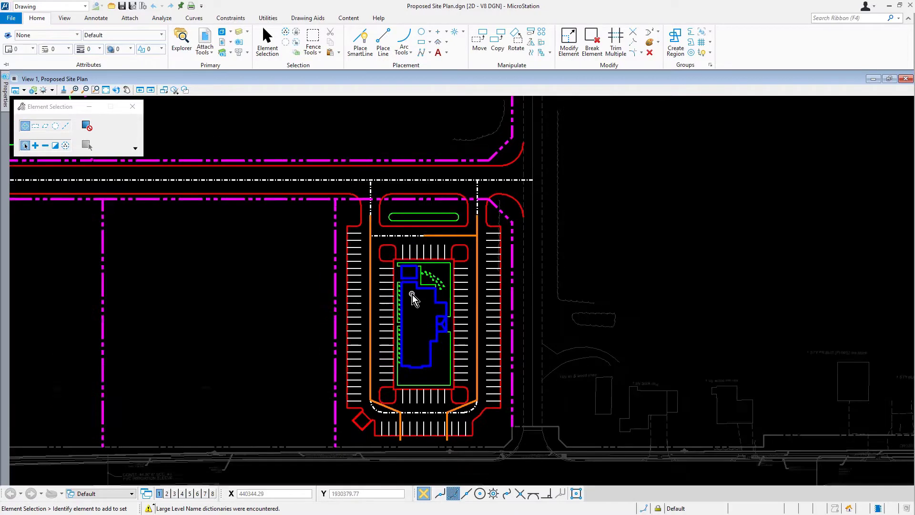
scroll(412, 296, "down", 1)
scroll(412, 296, "up", 5)
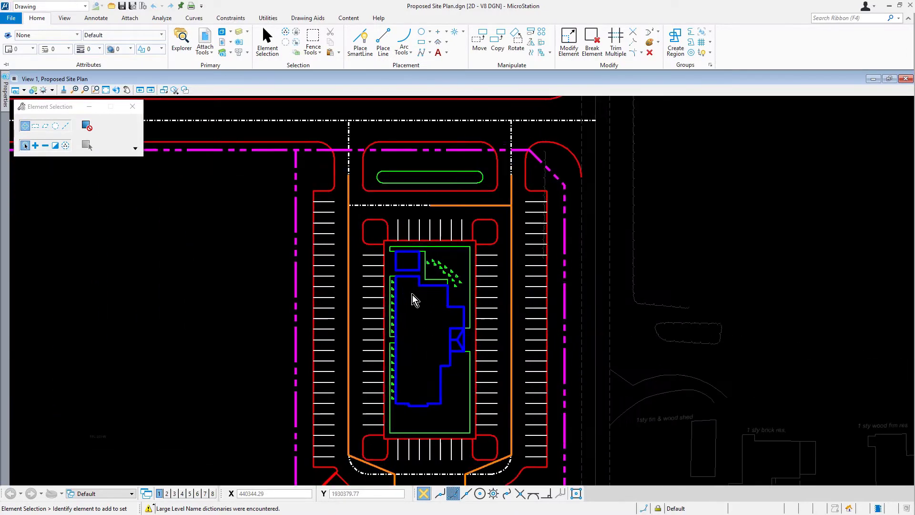
scroll(413, 298, "up", 1)
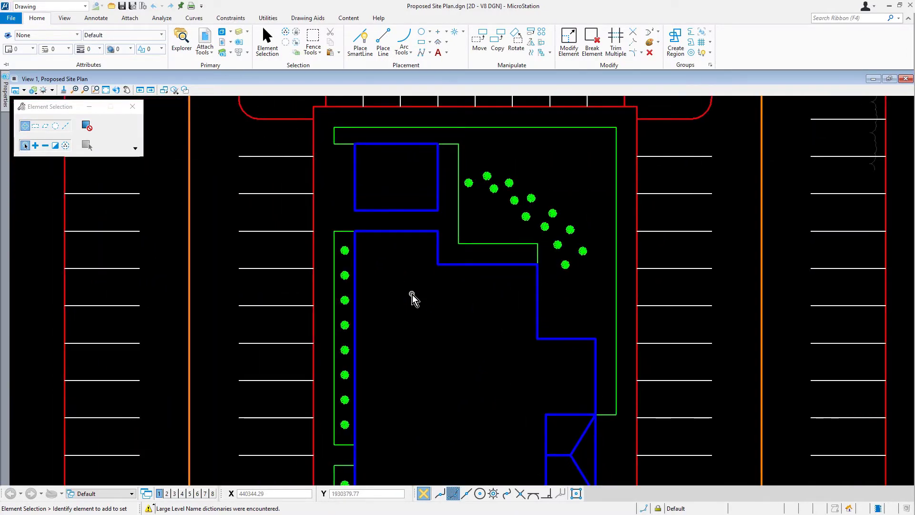
scroll(424, 250, "up", 1)
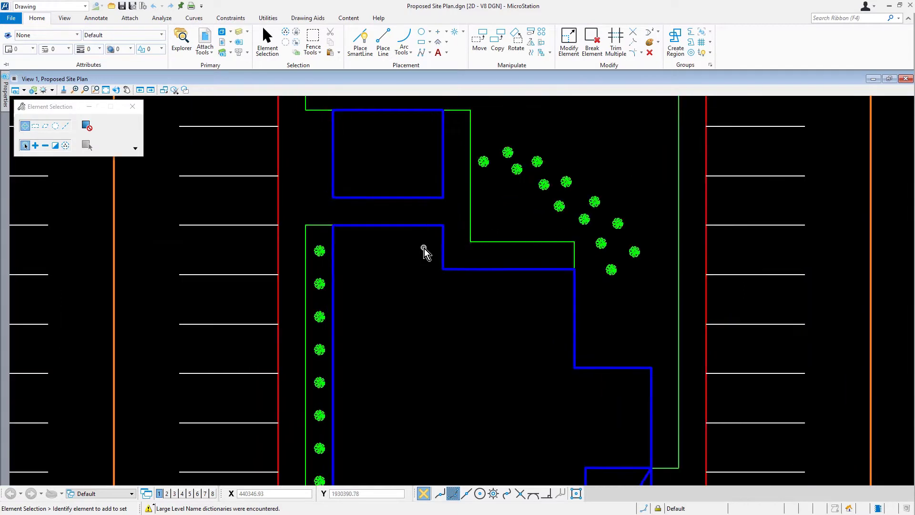
scroll(424, 250, "up", 1)
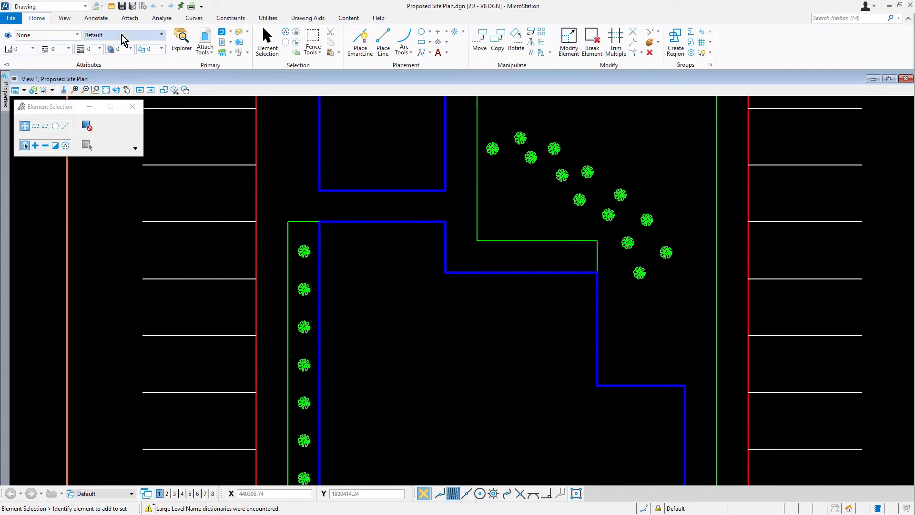
Step: Attach Landscape.cel as the cell library through the Annotate tab's Cells dialog
left_click(97, 18)
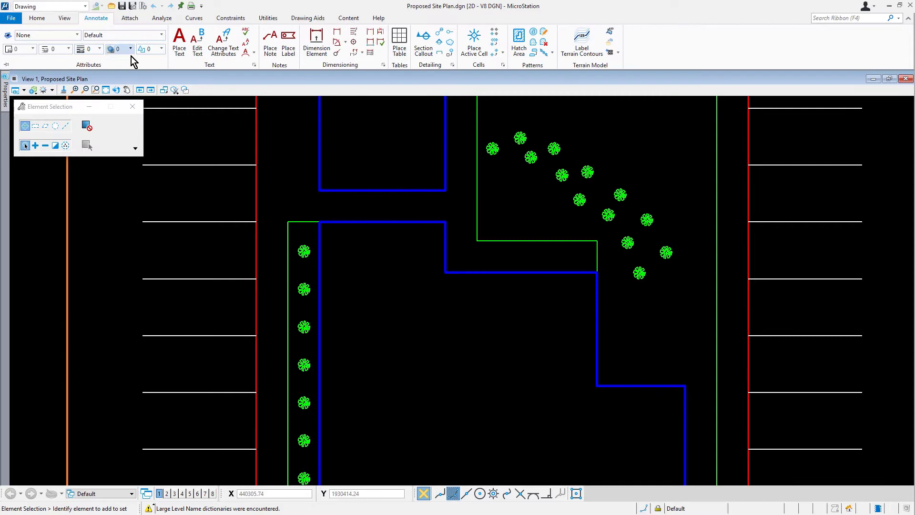
left_click(503, 66)
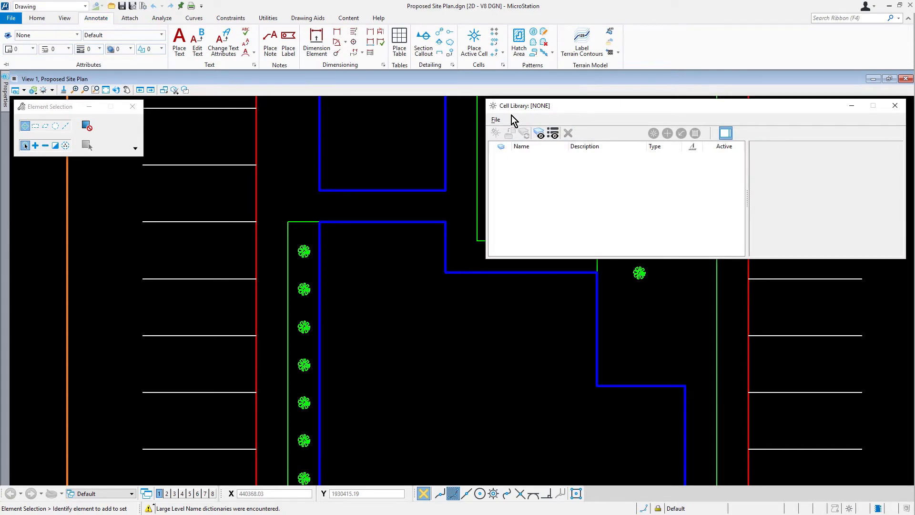
left_click(497, 121)
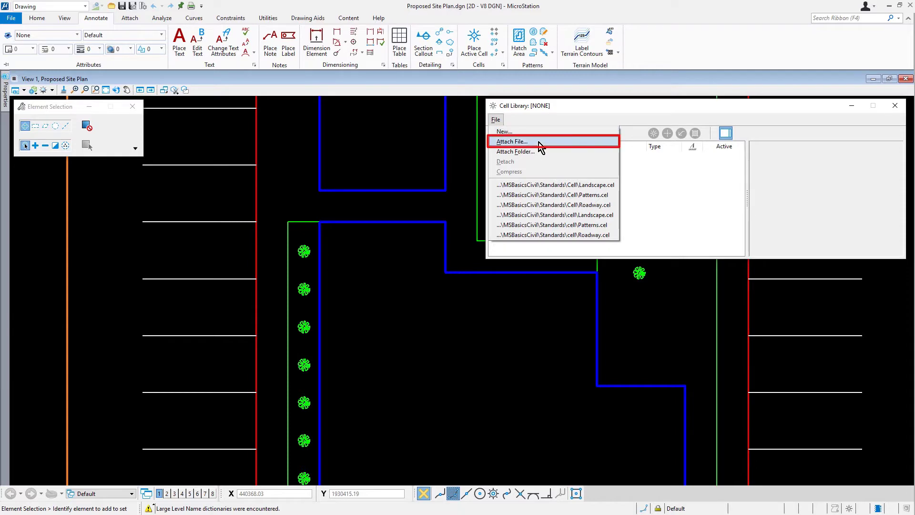
left_click(513, 142)
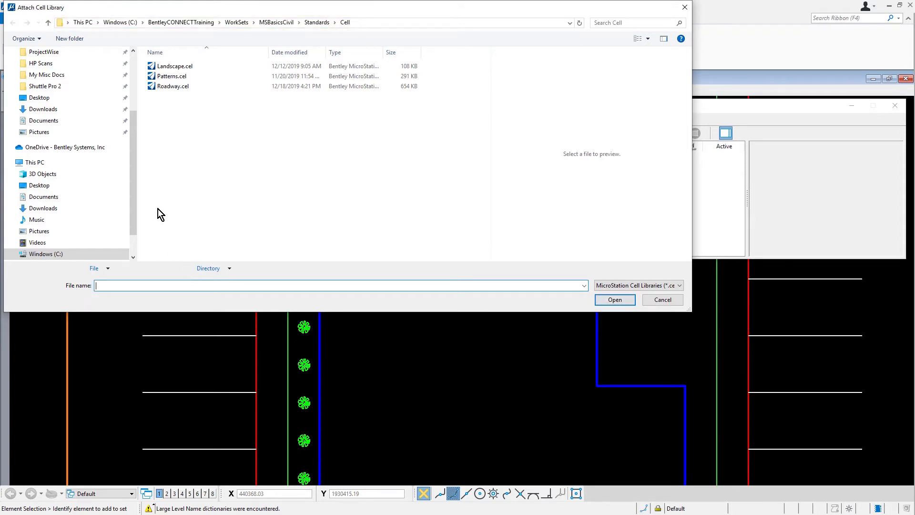
left_click(193, 67)
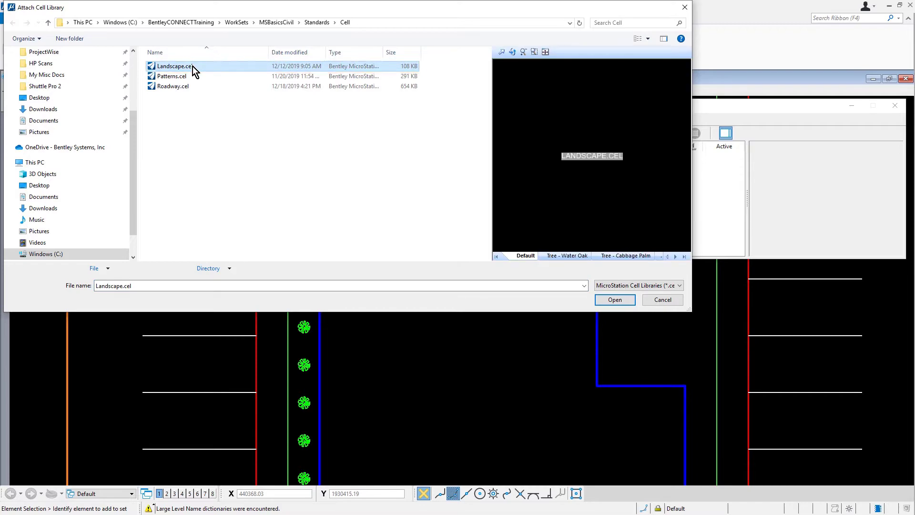
left_click(607, 301)
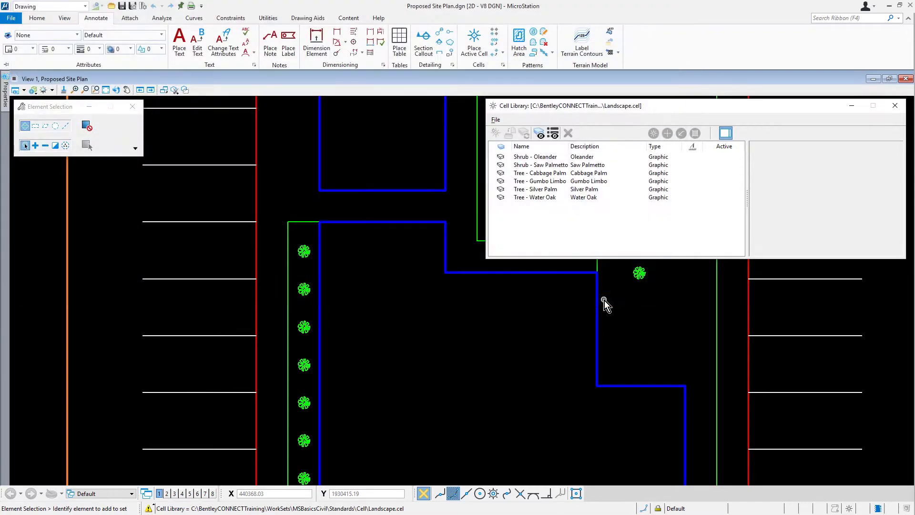
Step: Close the cell library and expand the Landscape templates' Ground Cover and Tree Planting groups
left_click(896, 106)
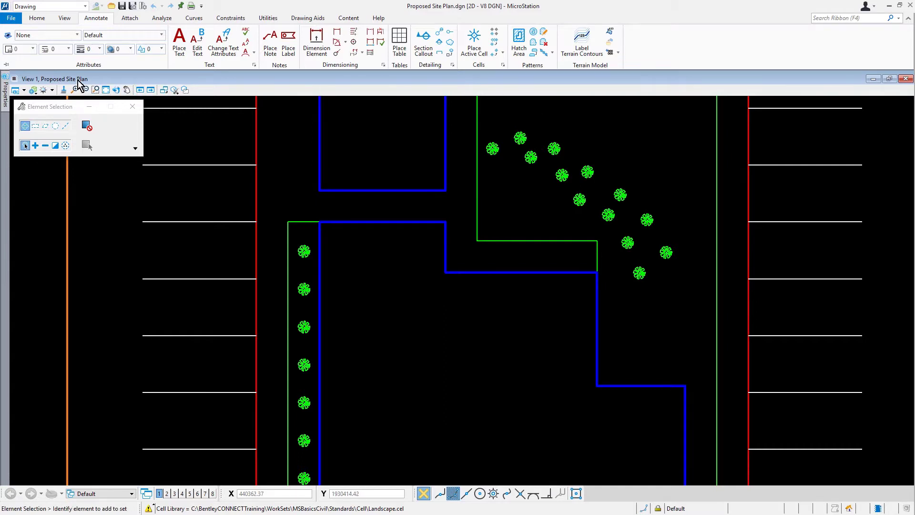
left_click(74, 35)
left_click(75, 35)
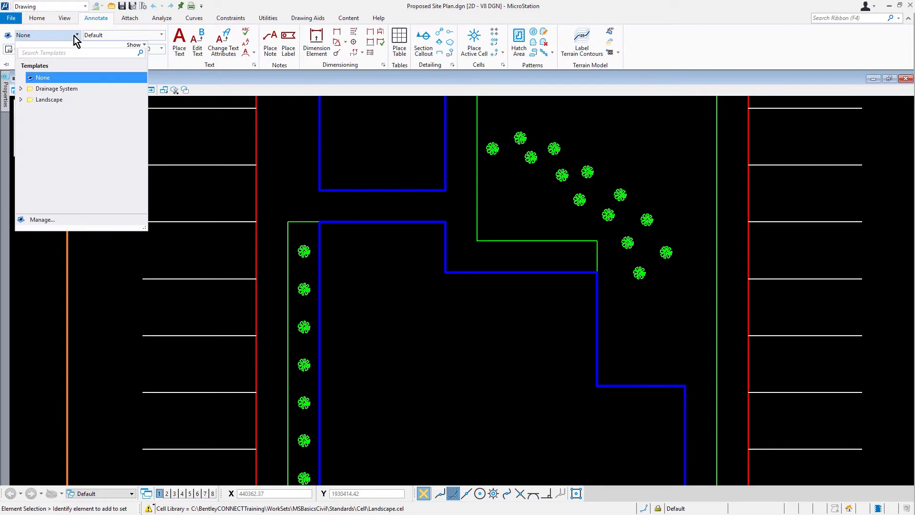
left_click(21, 99)
left_click(31, 111)
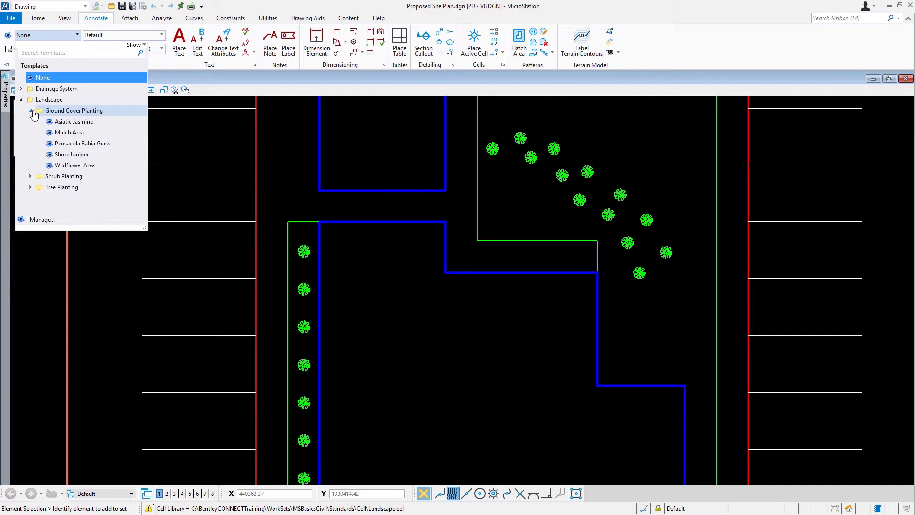
left_click(30, 188)
scroll(30, 191, "down", 1)
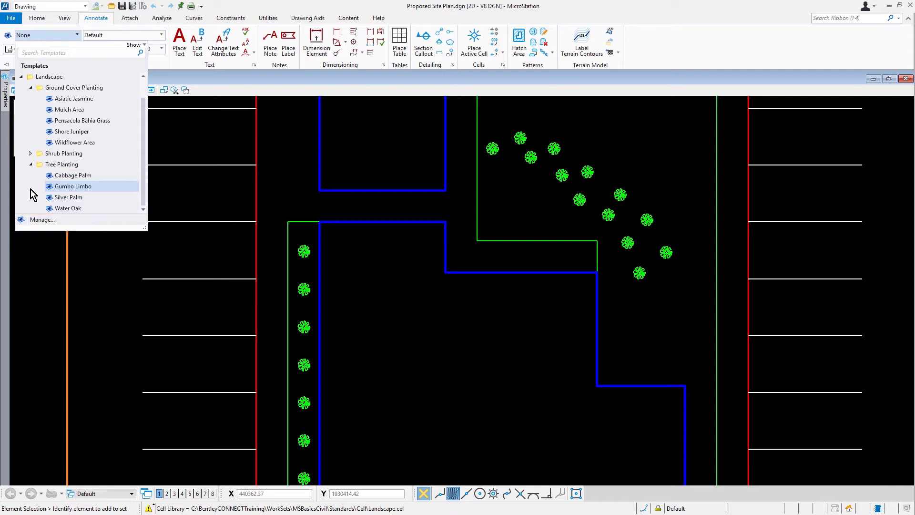
left_click(88, 208)
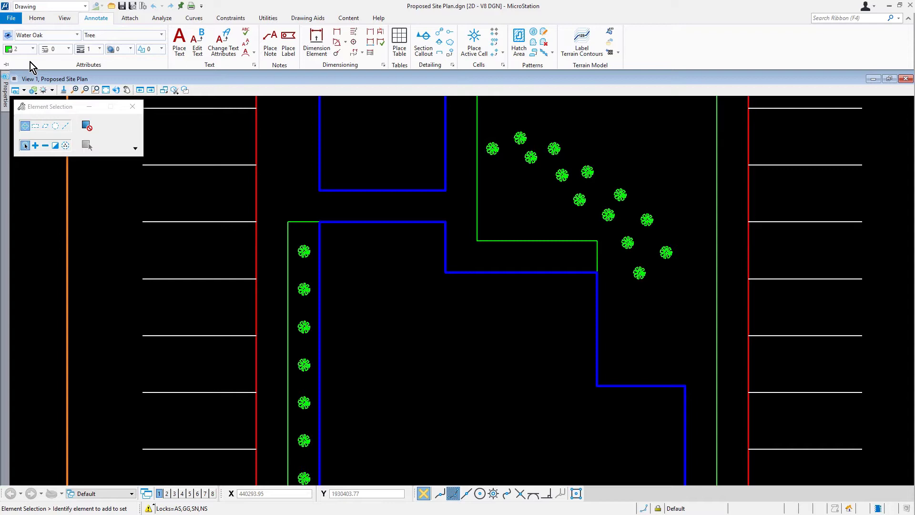
Step: Start Place Active Cell and choose Tree - Water Oak from the cell library
left_click(36, 19)
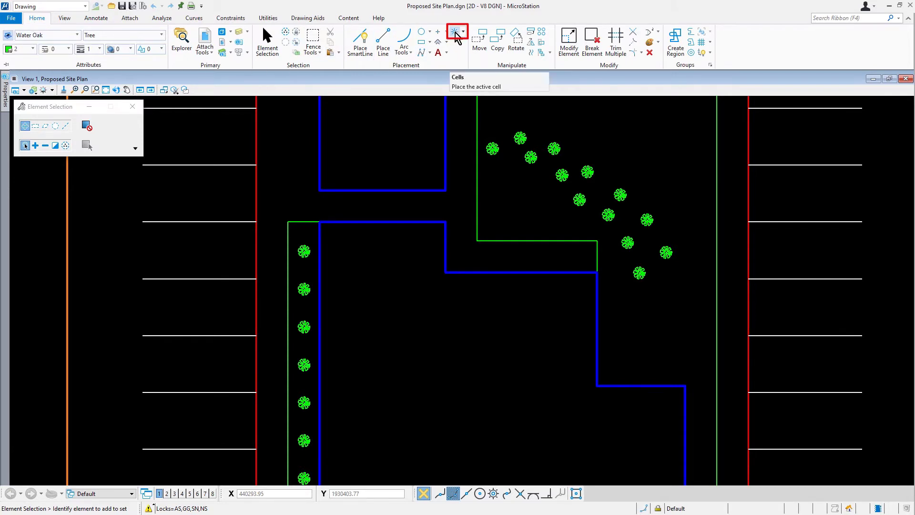
left_click(455, 33)
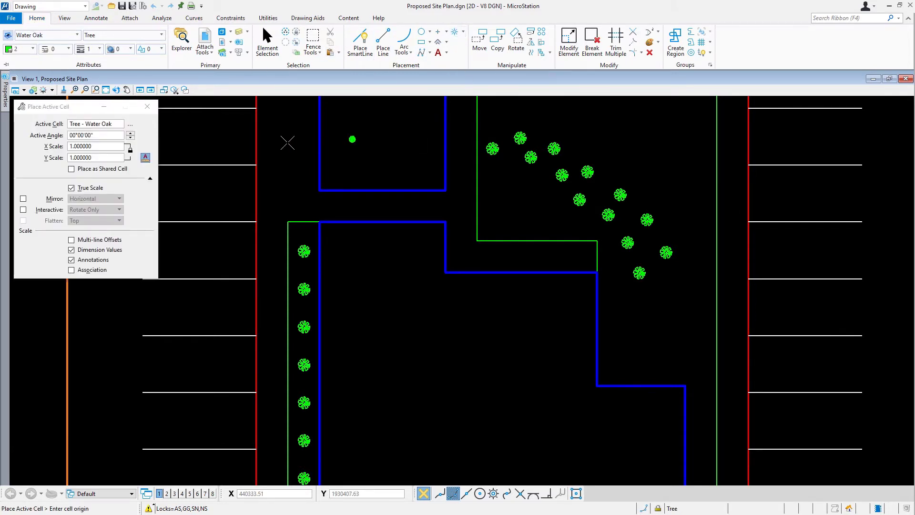
left_click(152, 136)
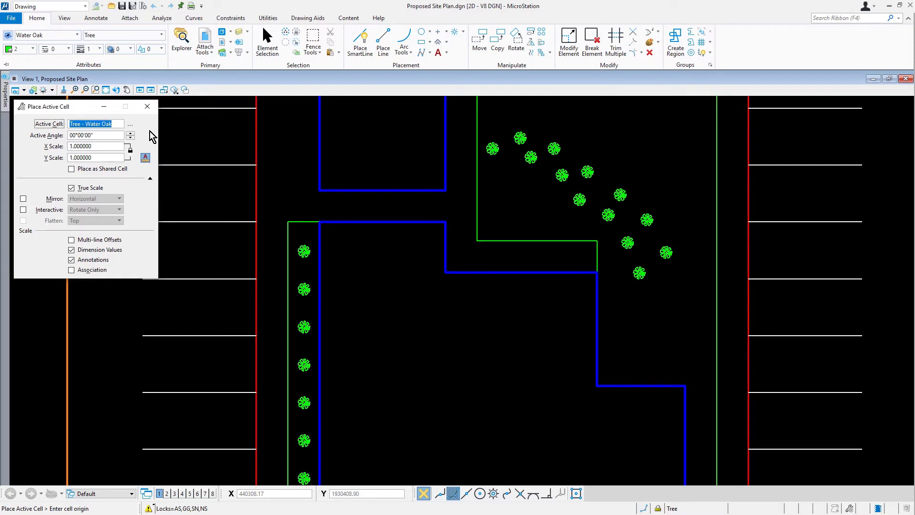
left_click(132, 126)
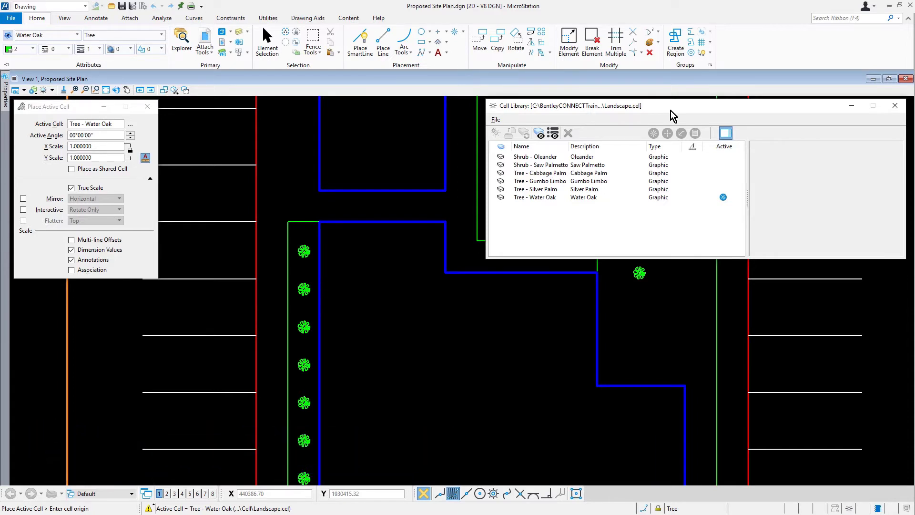
left_click(620, 200)
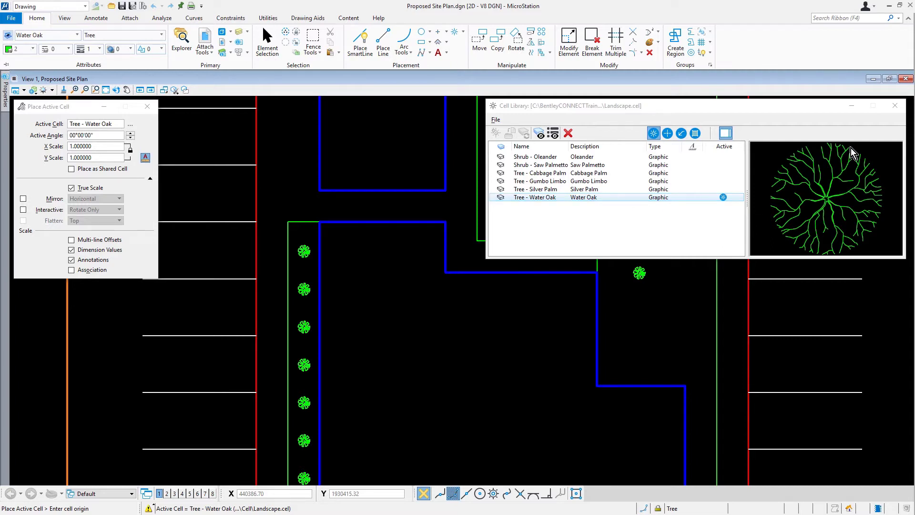
left_click(895, 105)
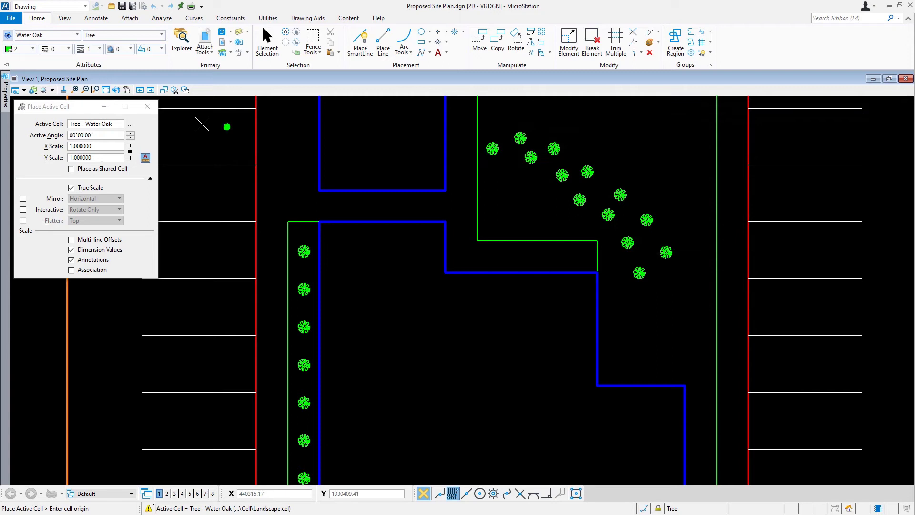
Step: Set the Water Oak cell's X scale to 12
left_click(154, 134)
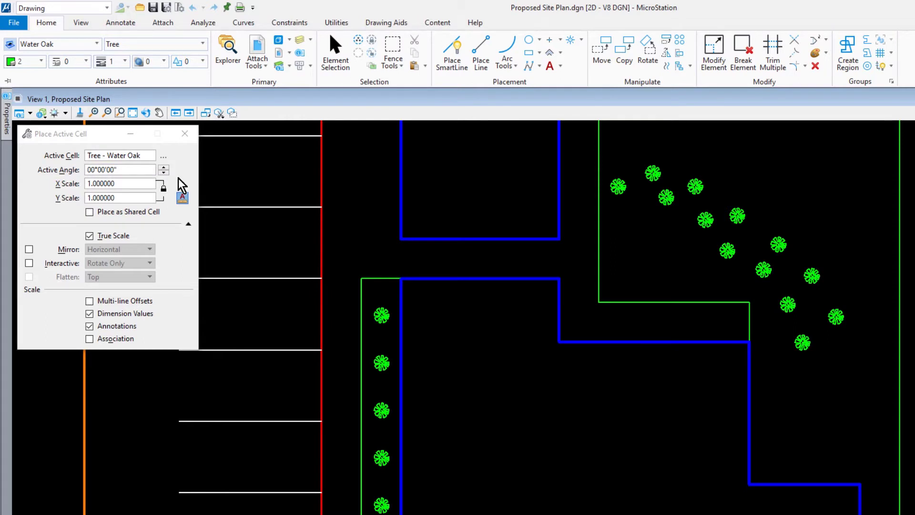
left_click(139, 174)
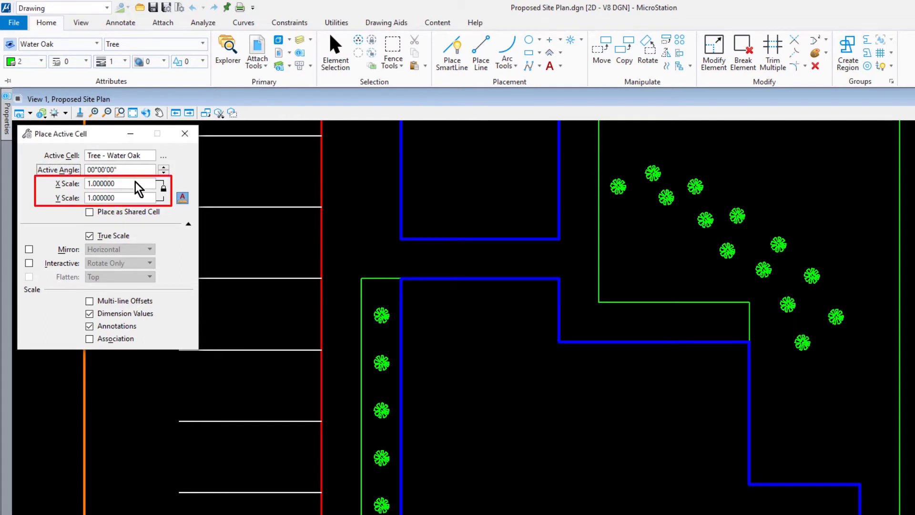
left_click(135, 184)
key("BackSpace")
key("BackSpace")
key("BackSpace")
key("BackSpace")
key("BackSpace")
key("BackSpace")
key("BackSpace")
type("2")
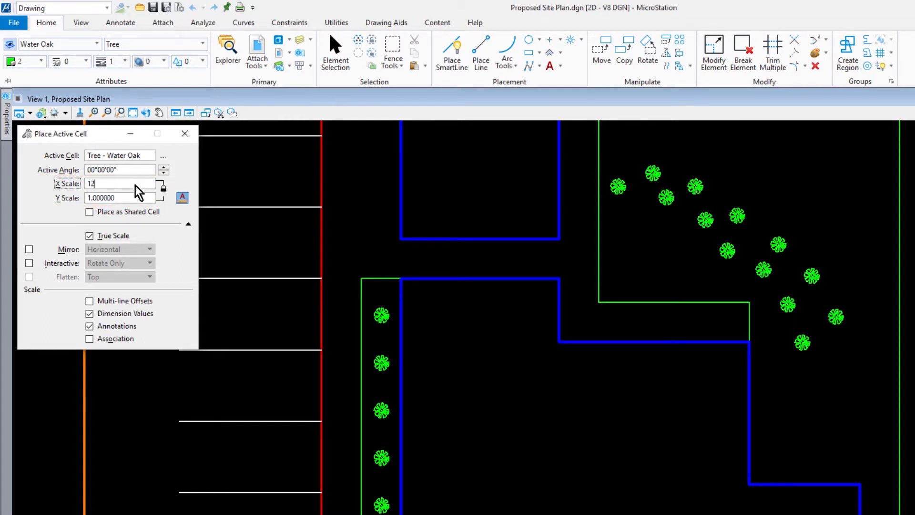
key("Tab")
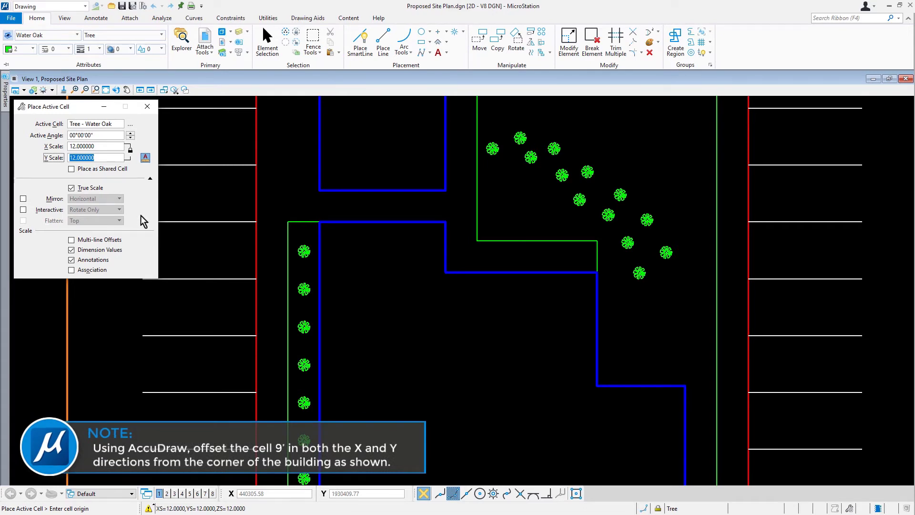
Step: Place the Water Oak tree 9' in X and 9' in Y from the building corner
type("9")
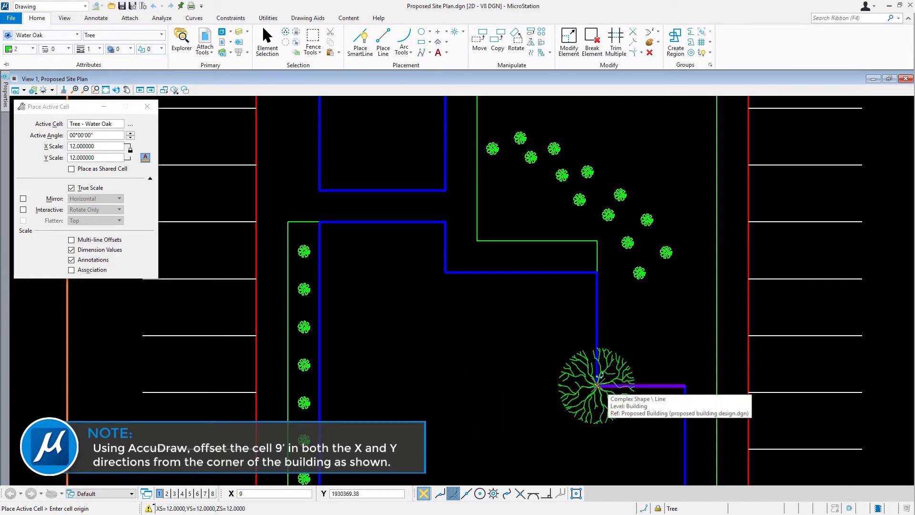
key("o")
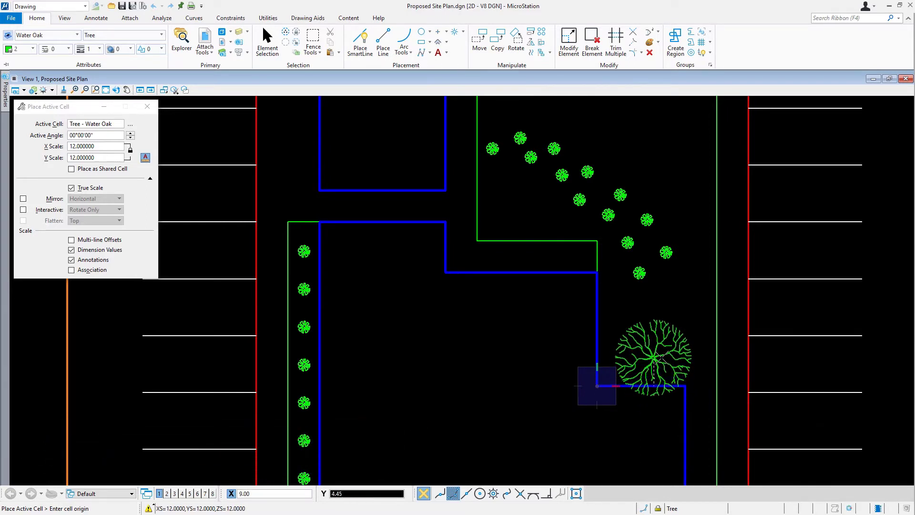
type("9")
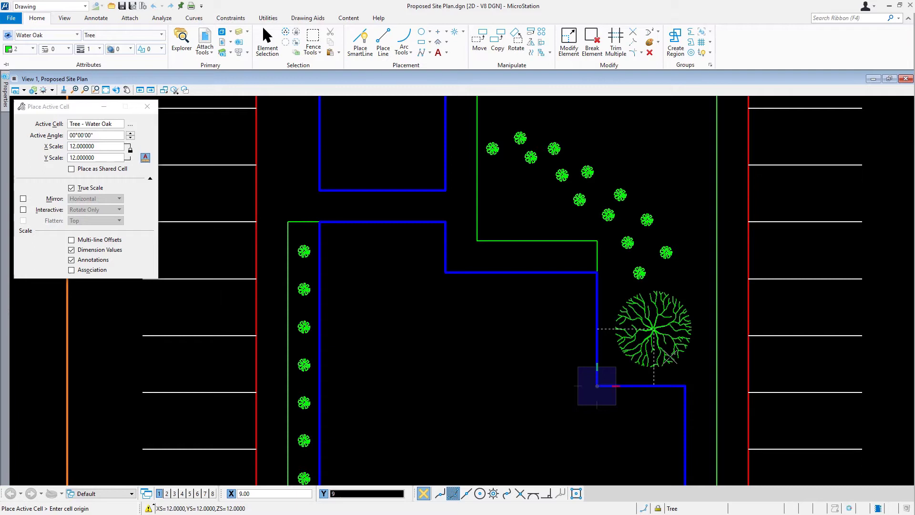
left_click(698, 352)
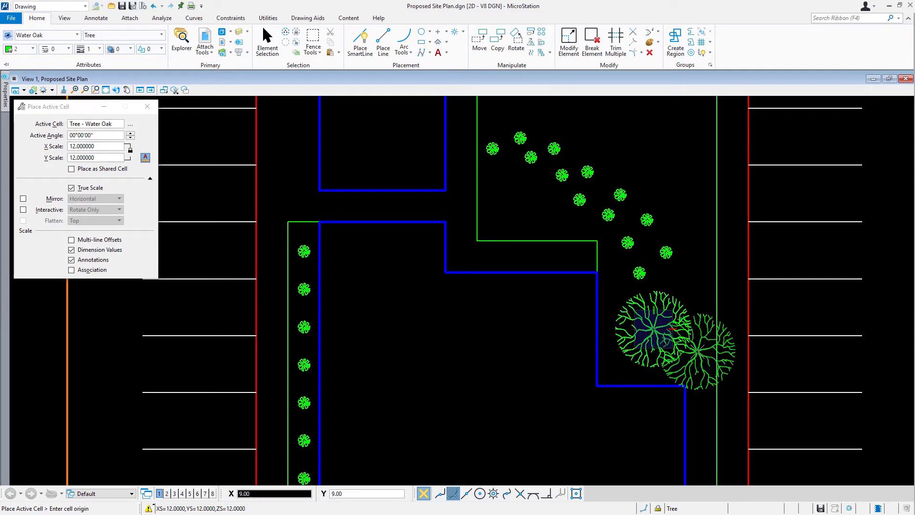
type("14.13")
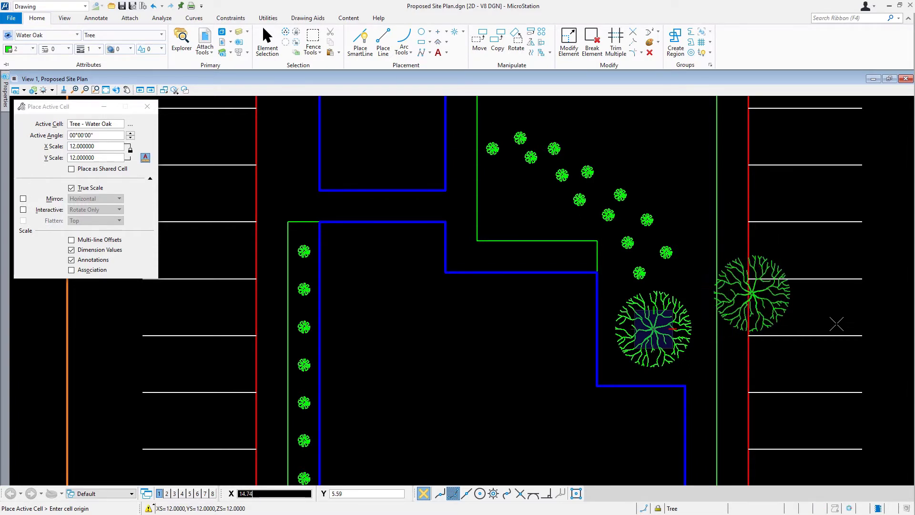
Step: Switch to the Silver Palm template with a cell scale of 8
left_click(77, 35)
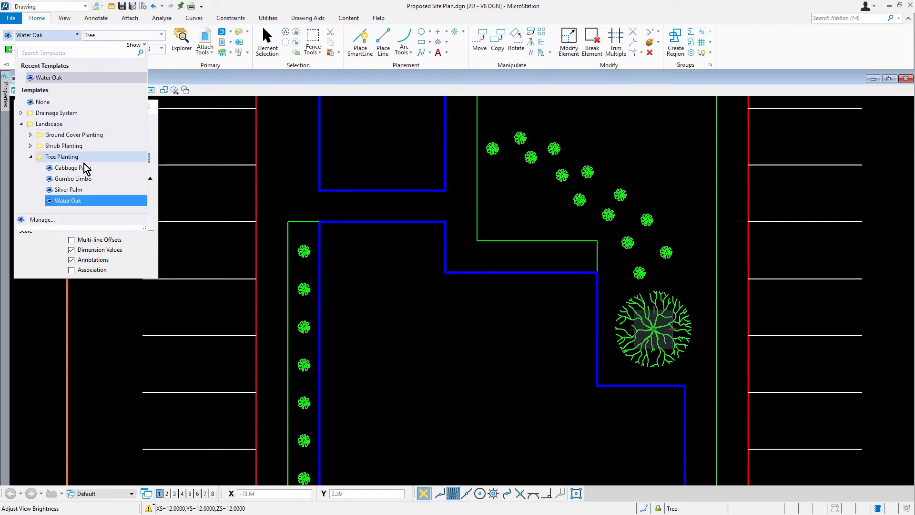
left_click(101, 190)
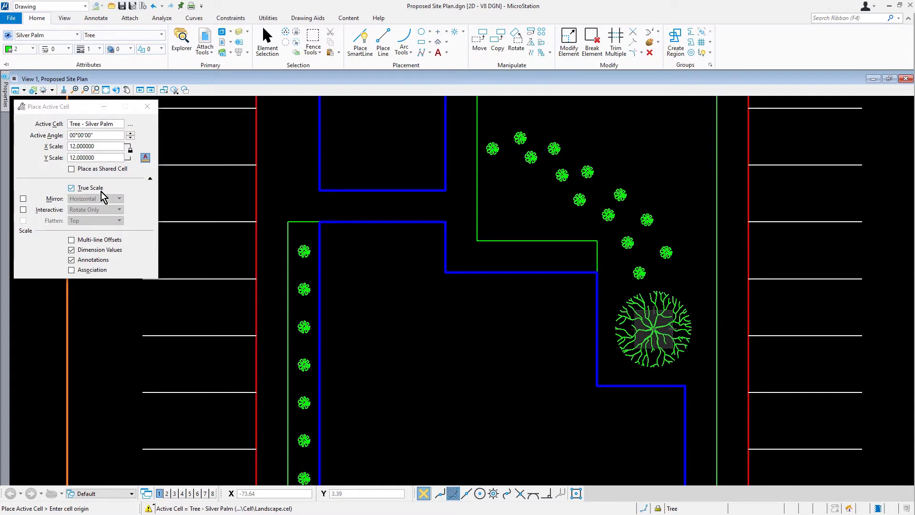
left_click(108, 149)
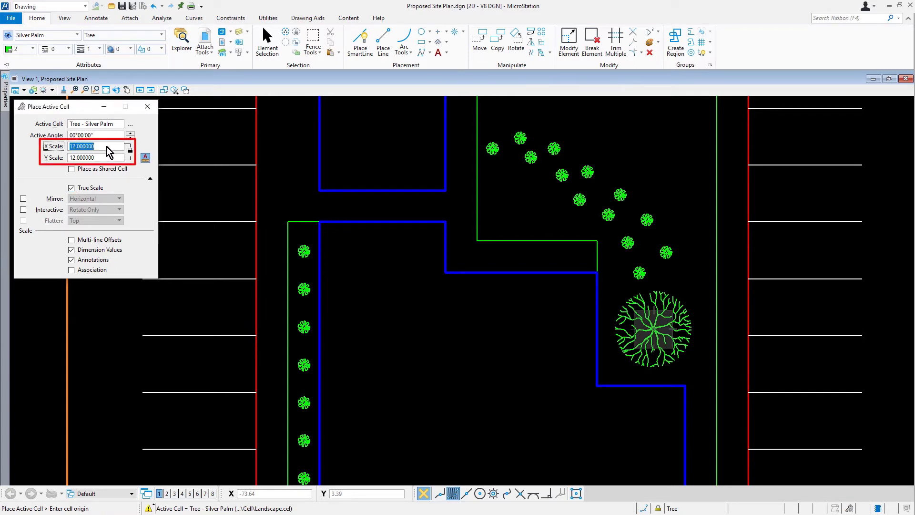
type("8")
key("Tab")
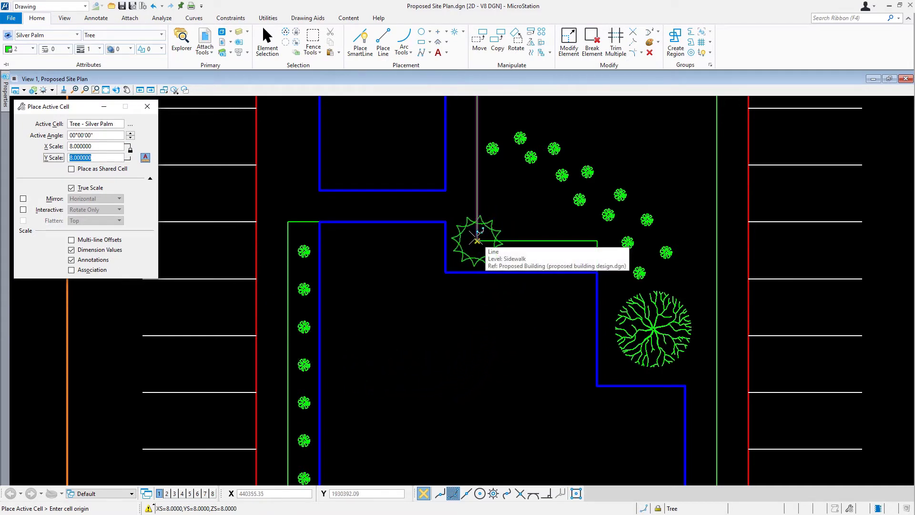
Step: Place the Silver Palm 8' from the sidewalk corner beside the building
left_click(477, 240)
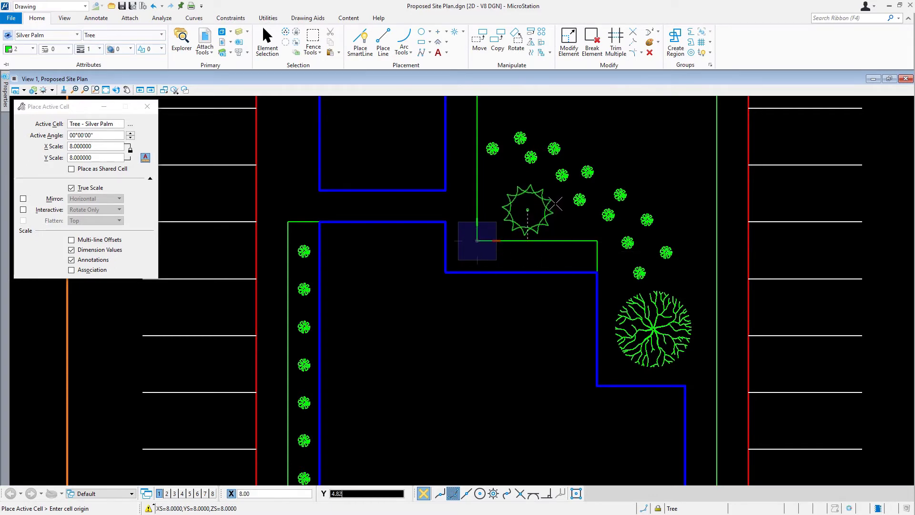
type("8")
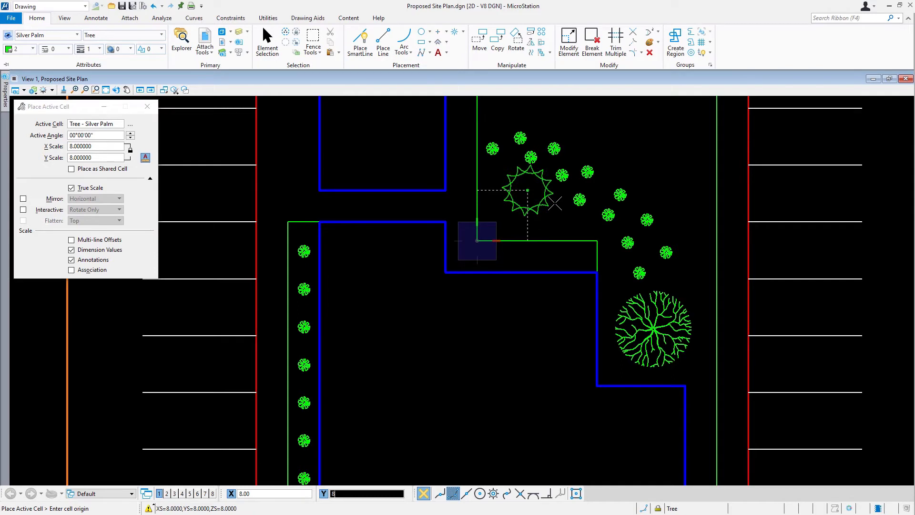
left_click(554, 203)
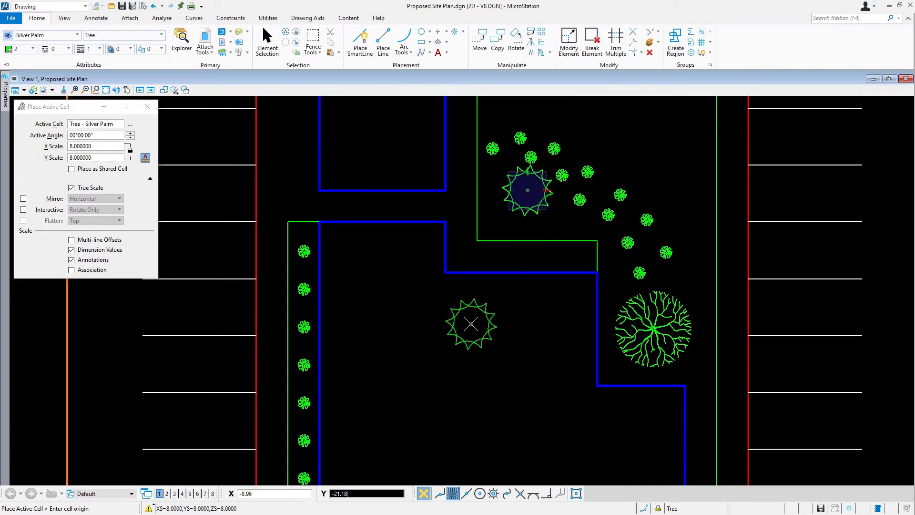
key("Escape")
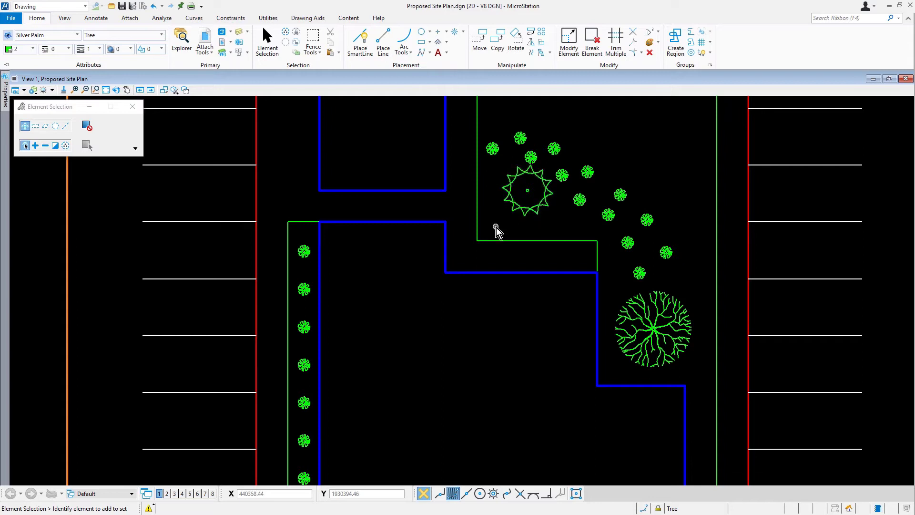
Step: Open the context menu for the placed Silver Palm cell
right_click(518, 207)
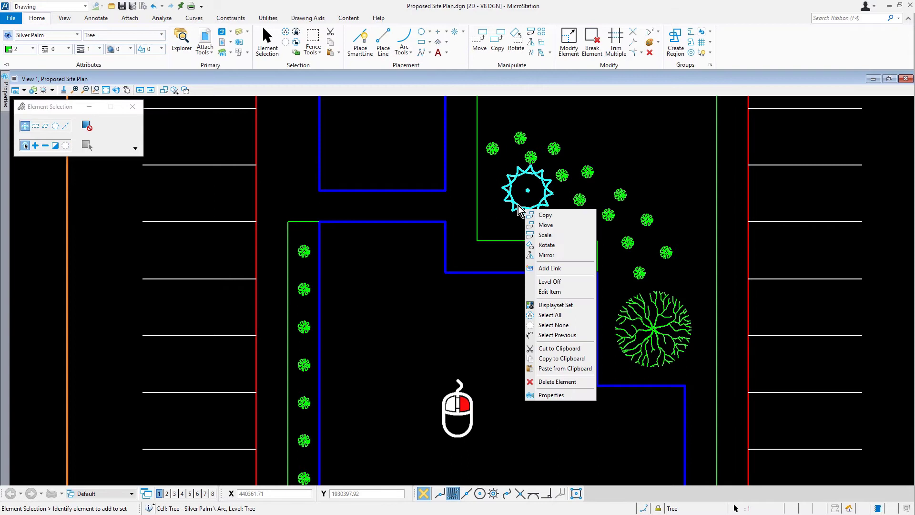
Step: Show the Silver Palm's properties and expand Geometry to check its 8.00000 scale
left_click(574, 396)
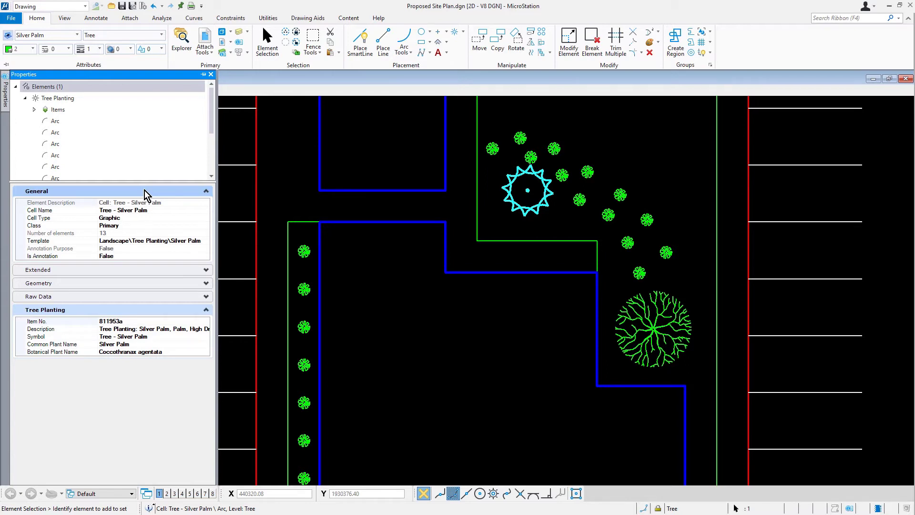
left_click(161, 285)
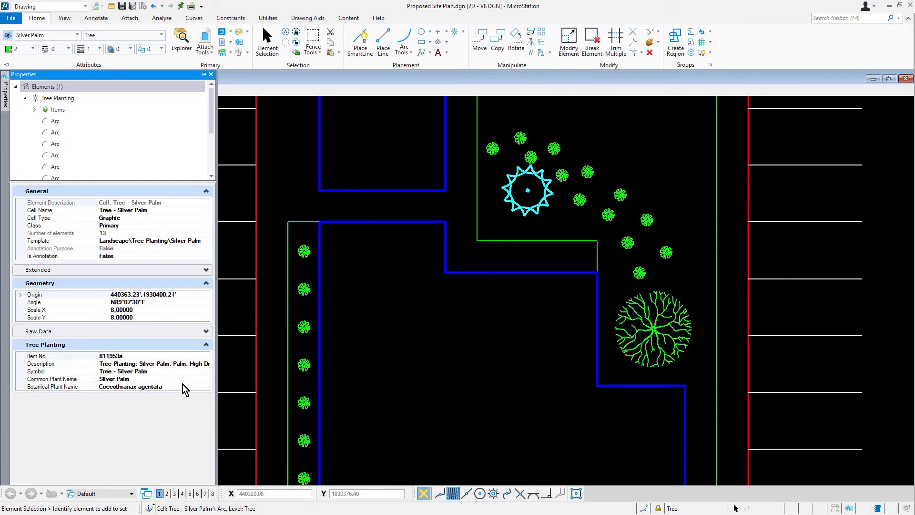
left_click(523, 356)
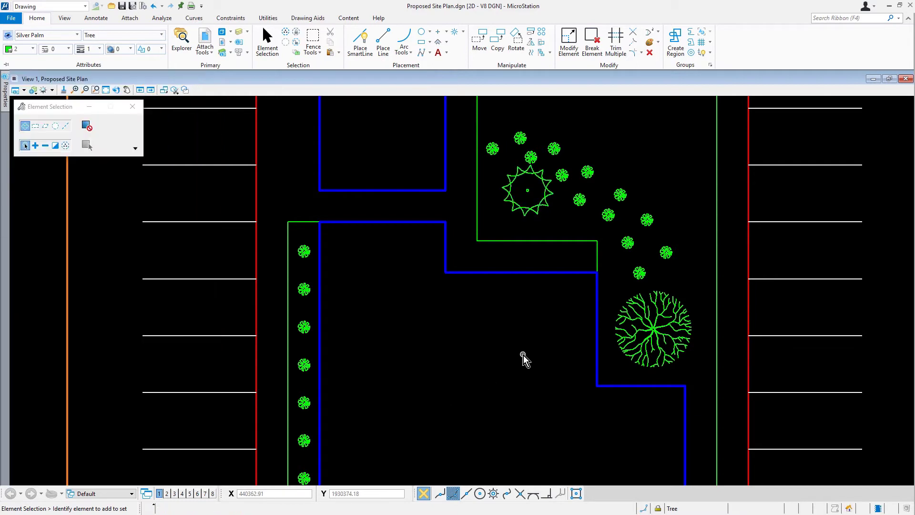
right_click(632, 340)
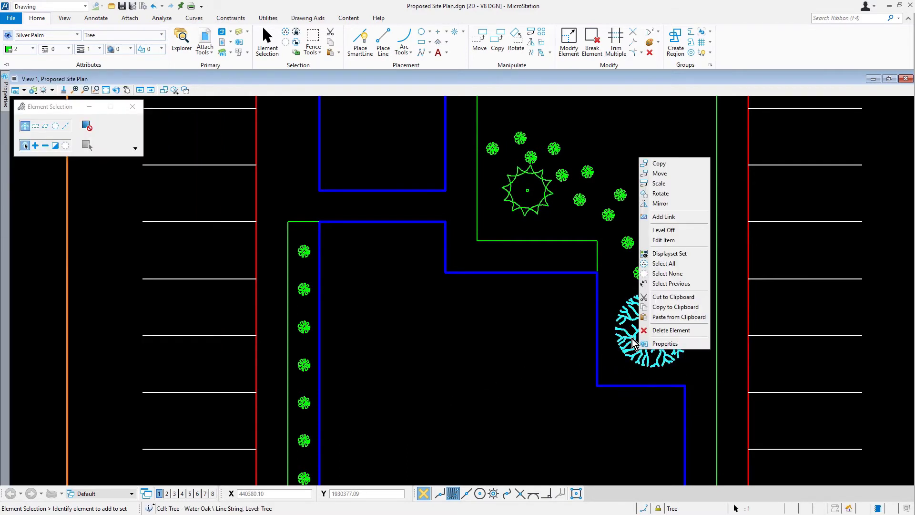
left_click(693, 350)
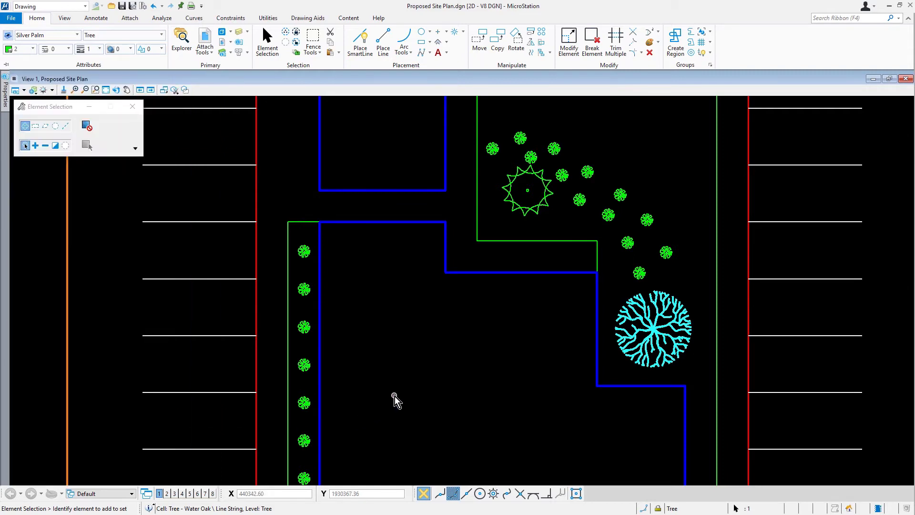
left_click(395, 396)
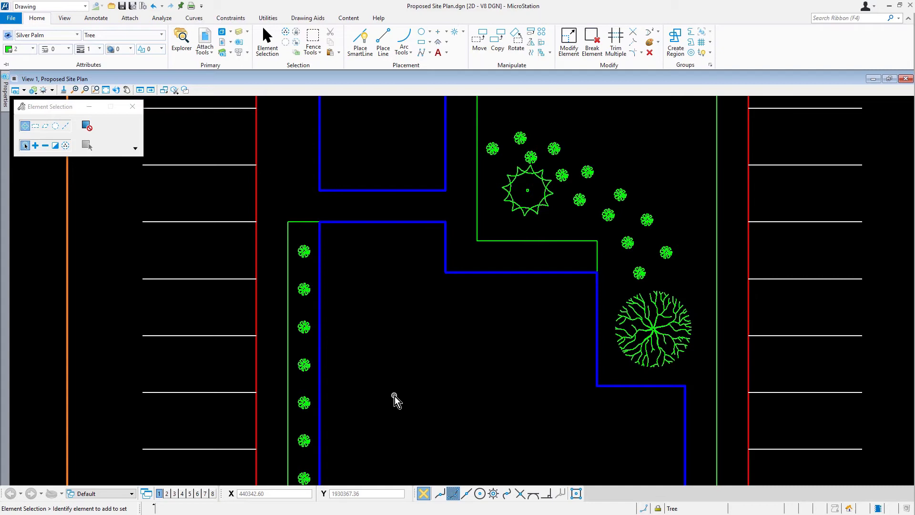
Step: Pan to the entrance island below the building and select the Cabbage Palm template
scroll(395, 397, "down", 4)
mouse_move(395, 396)
middle_mouse_down()
mouse_move(440, 358)
mouse_move(445, 205)
mouse_move(380, 143)
middle_mouse_up()
right_click(380, 143)
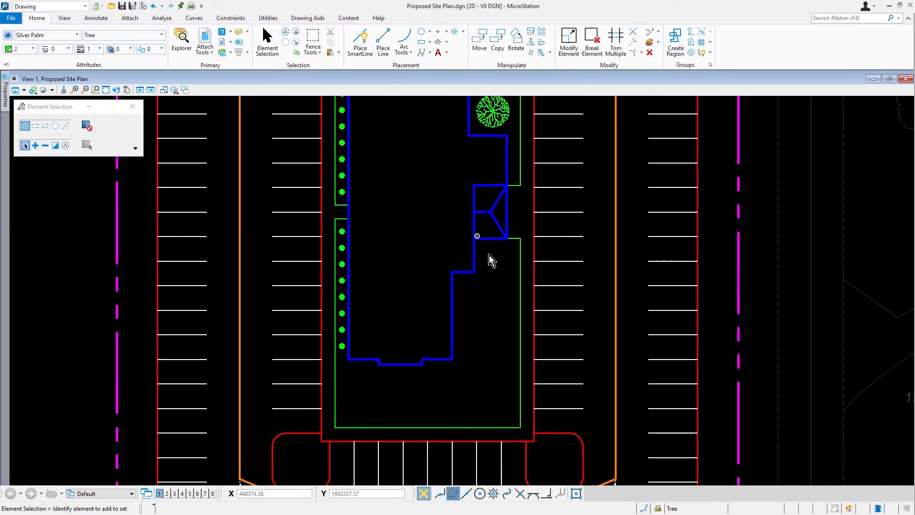
scroll(454, 393, "up", 3)
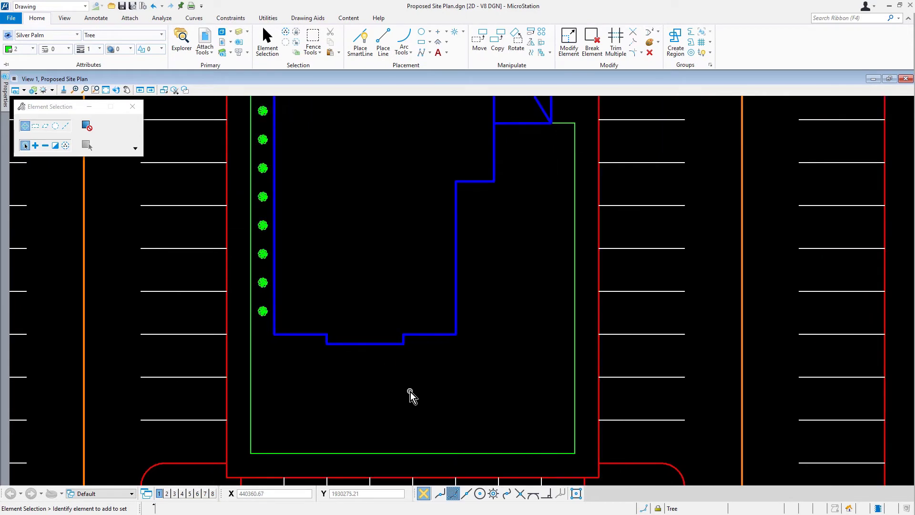
left_click(77, 35)
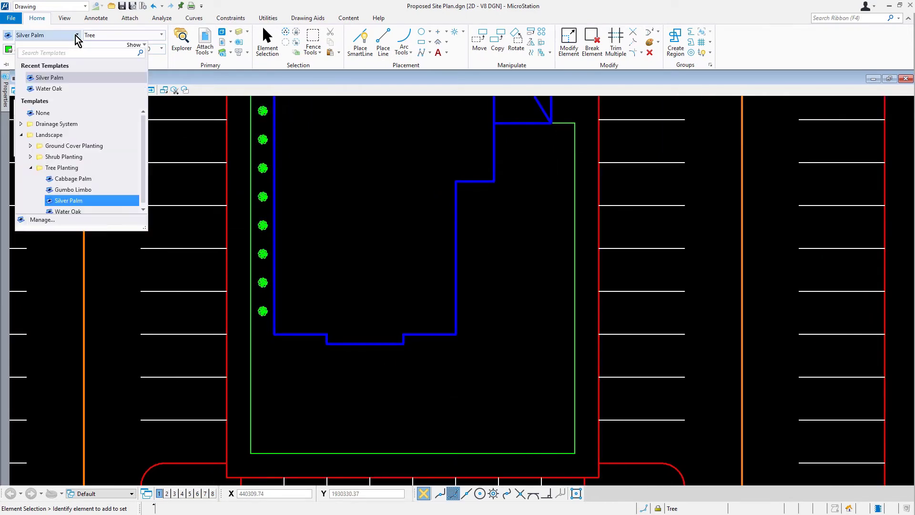
left_click(104, 180)
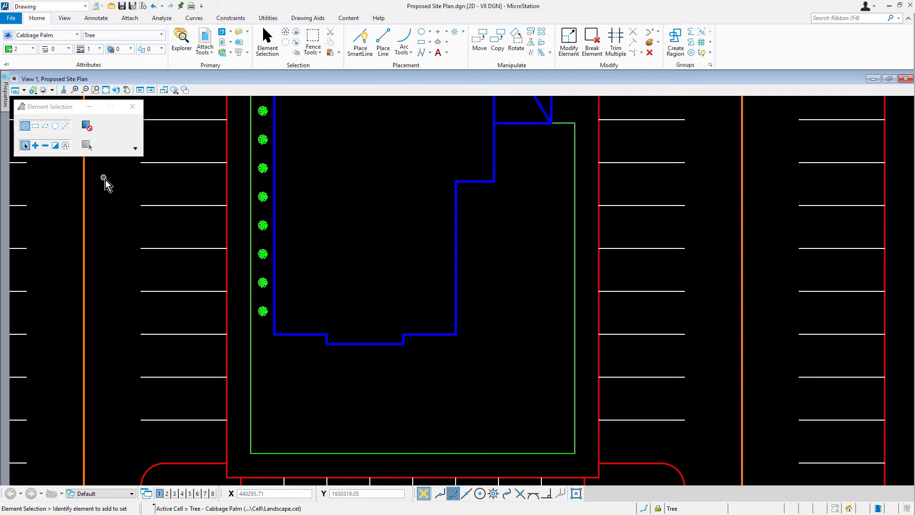
Step: Place three Cabbage Palms on the island, the third at scale 6
left_click(454, 34)
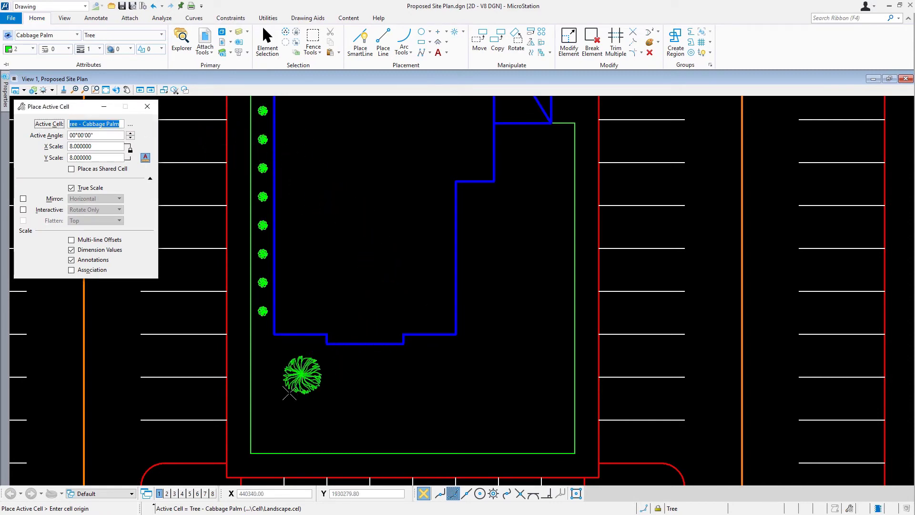
left_click(293, 425)
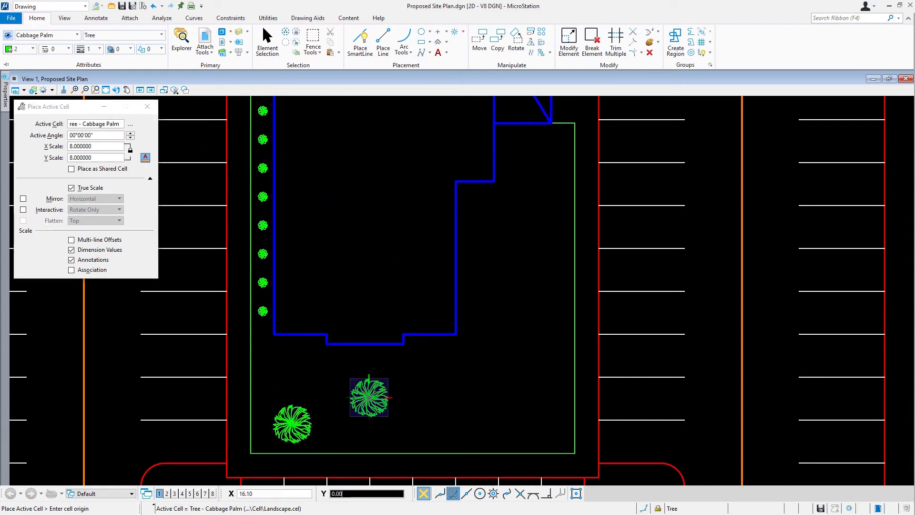
left_click(370, 397)
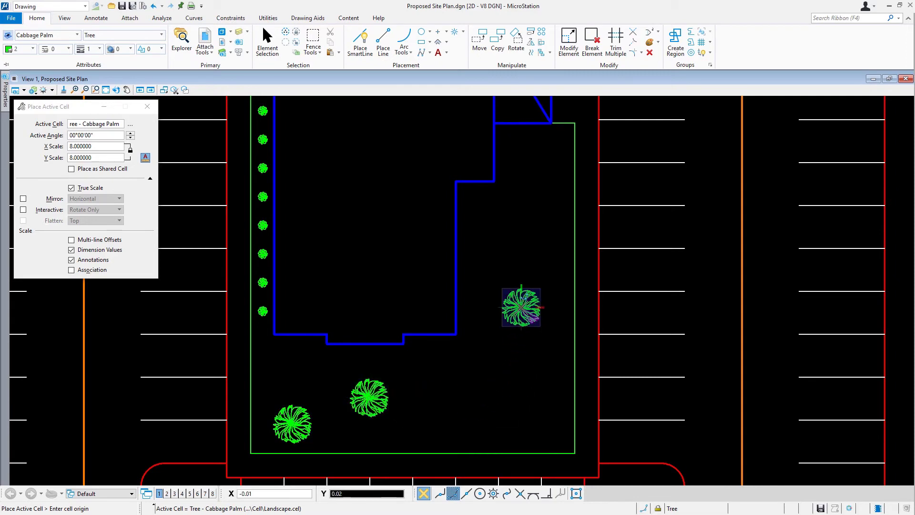
left_click(114, 147)
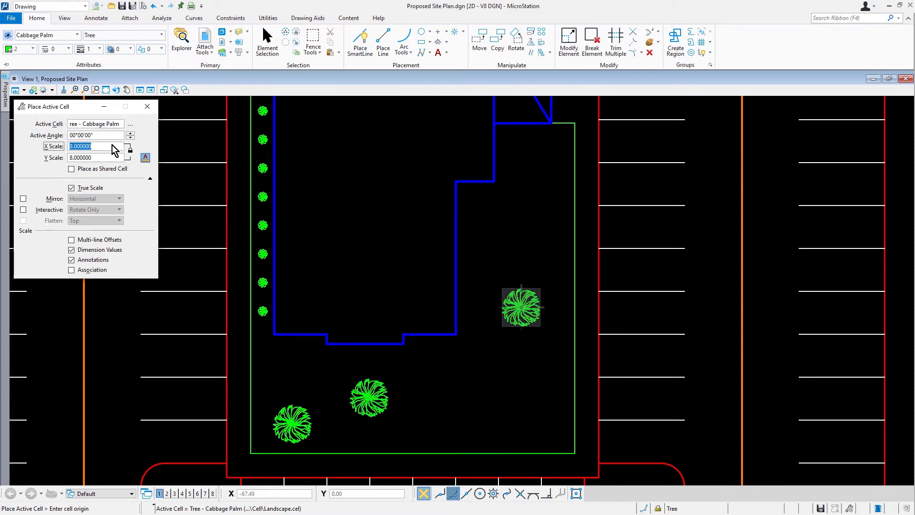
type("6")
key("Tab")
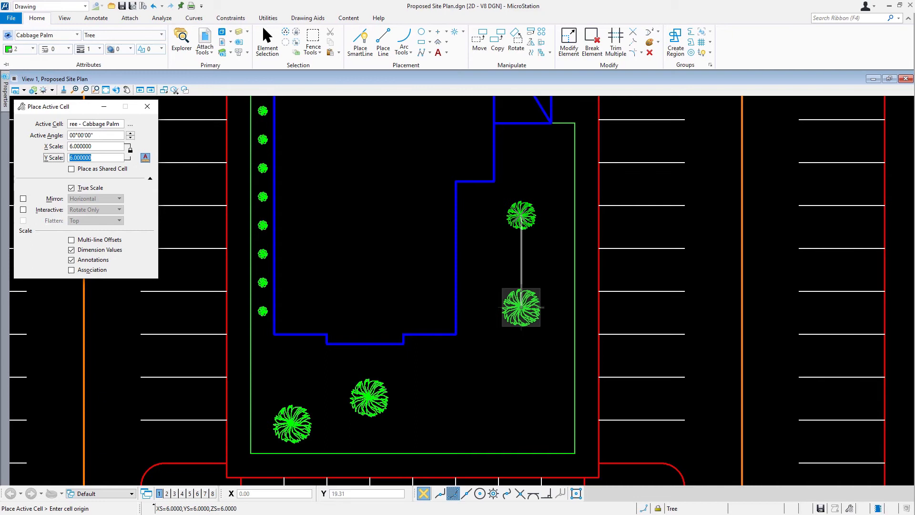
left_click(521, 308)
Step: Place a larger Cabbage Palm at scale 12 near the bed's bottom
left_click(108, 149)
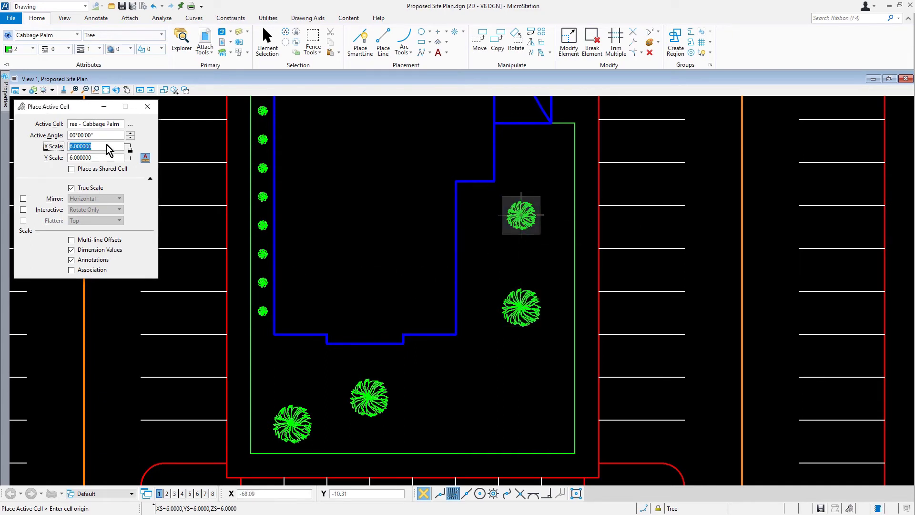
type("12")
key("Tab")
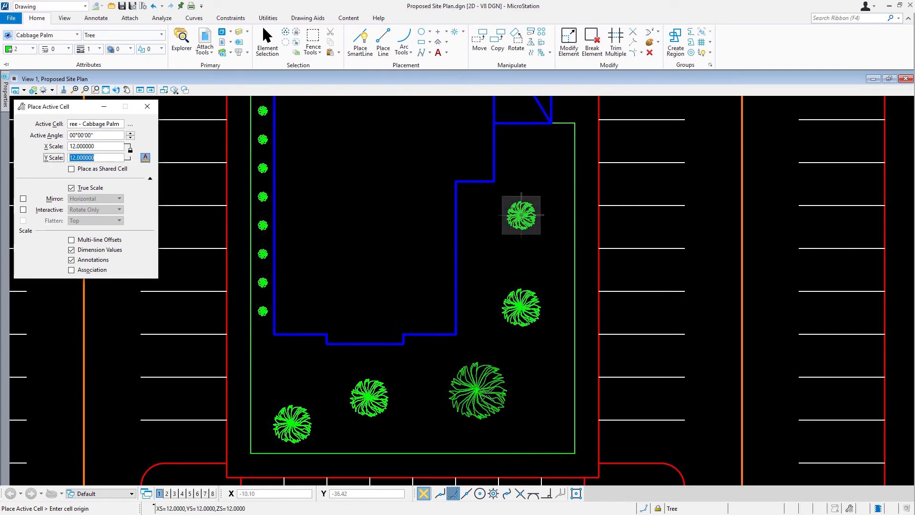
left_click(500, 401)
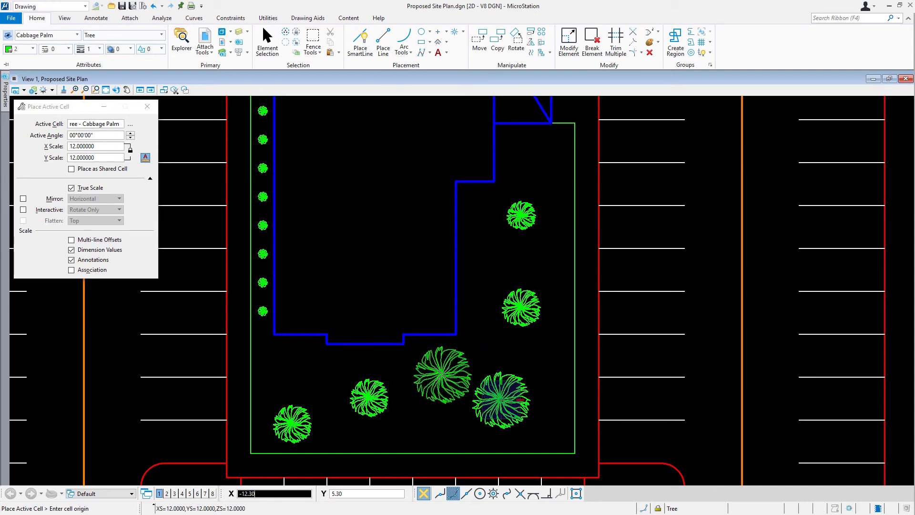
Step: End palm placement and change the active element template from Cabbage Palm to None
scroll(501, 399, "down", 5)
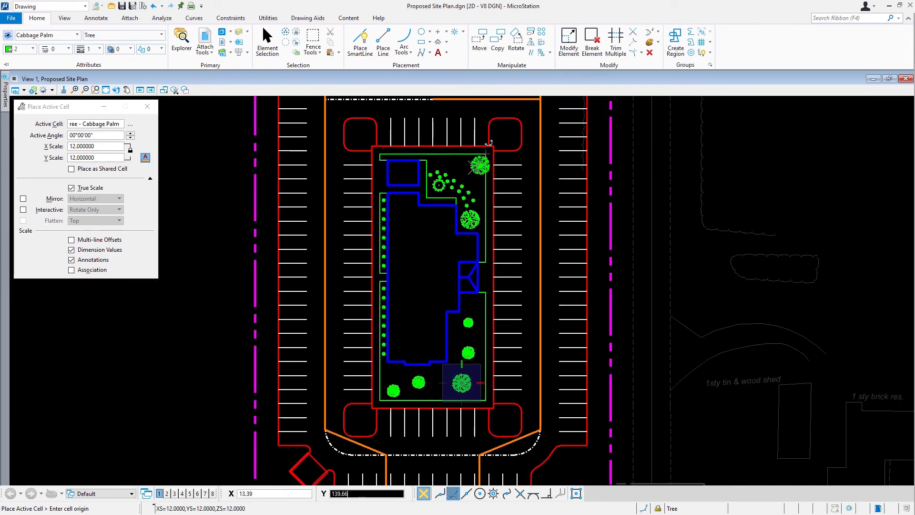
scroll(457, 164, "up", 3)
scroll(457, 163, "up", 2)
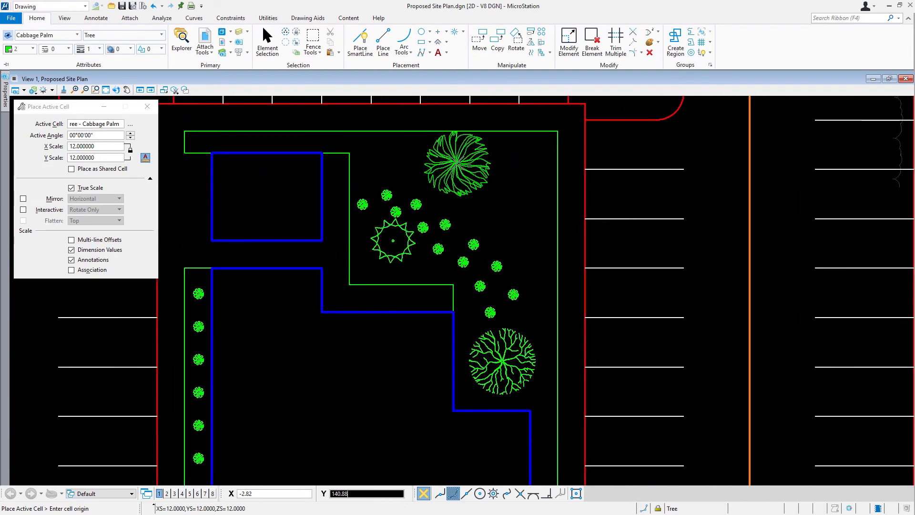
key("Escape")
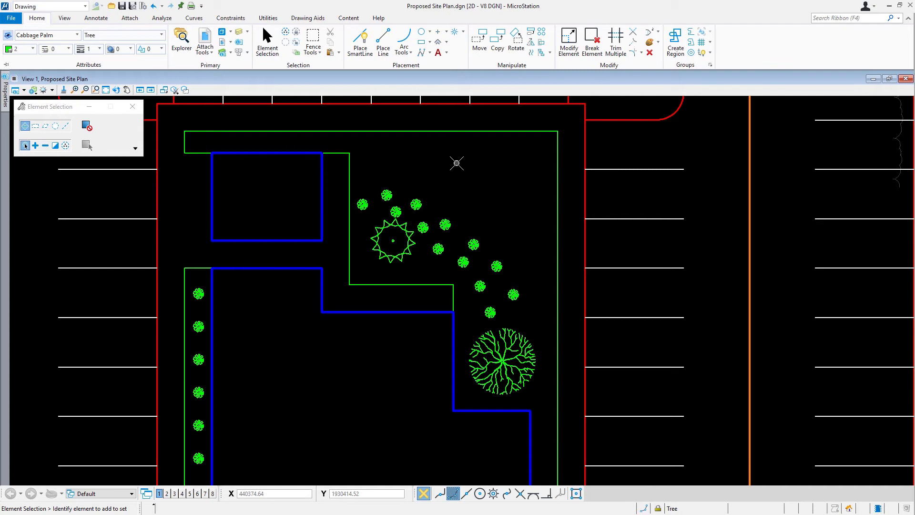
left_click(78, 36)
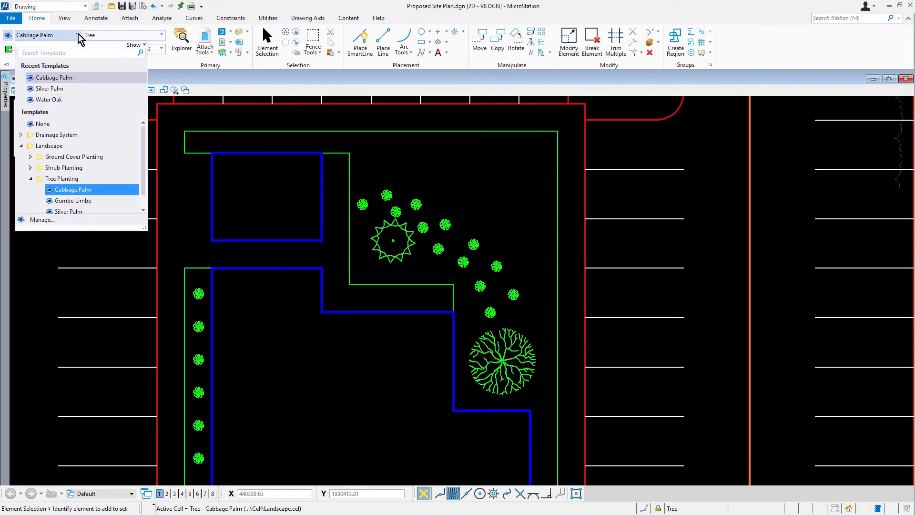
left_click(58, 124)
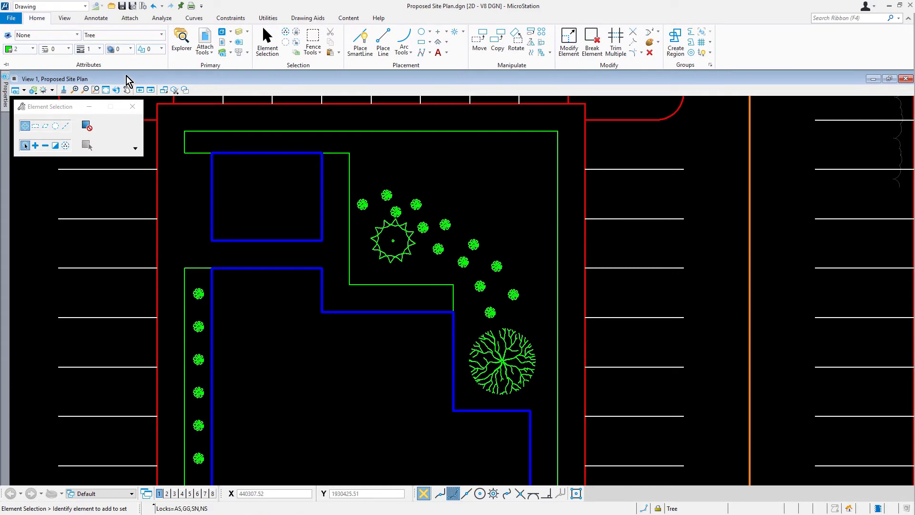
Step: Start Select and Place Cell with the X and Y scale reset from 12 to 1
left_click(464, 32)
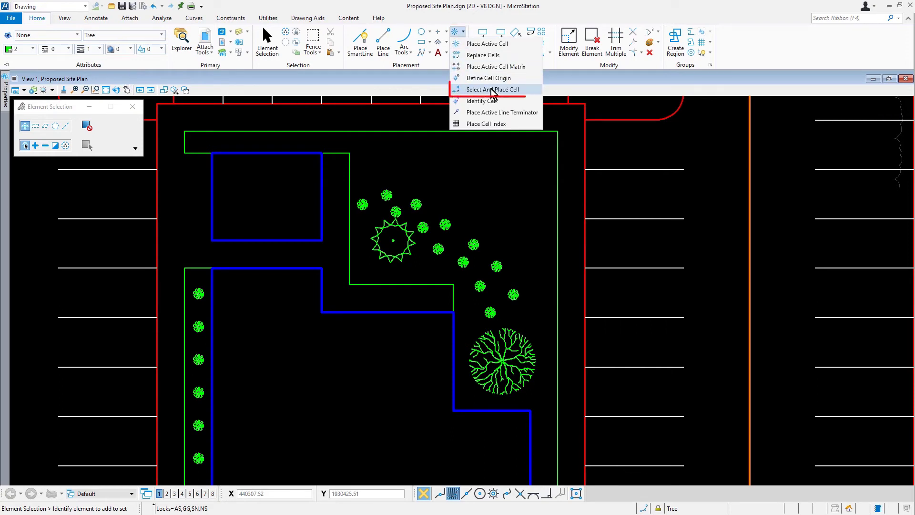
left_click(531, 92)
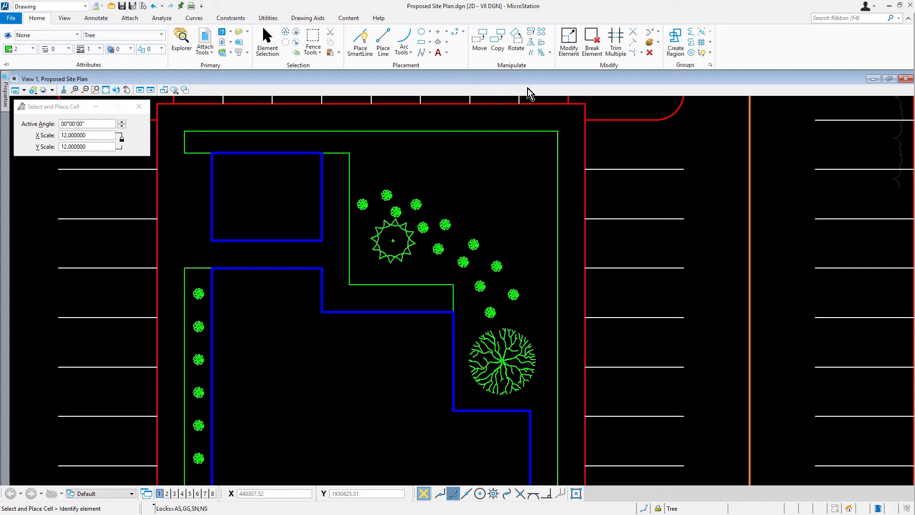
left_click(90, 138)
double_click(90, 138)
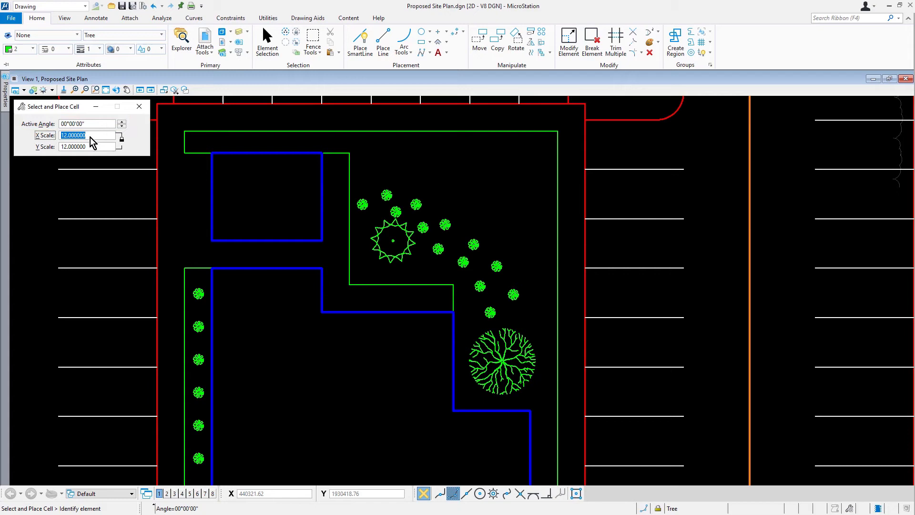
type("1")
key("Tab")
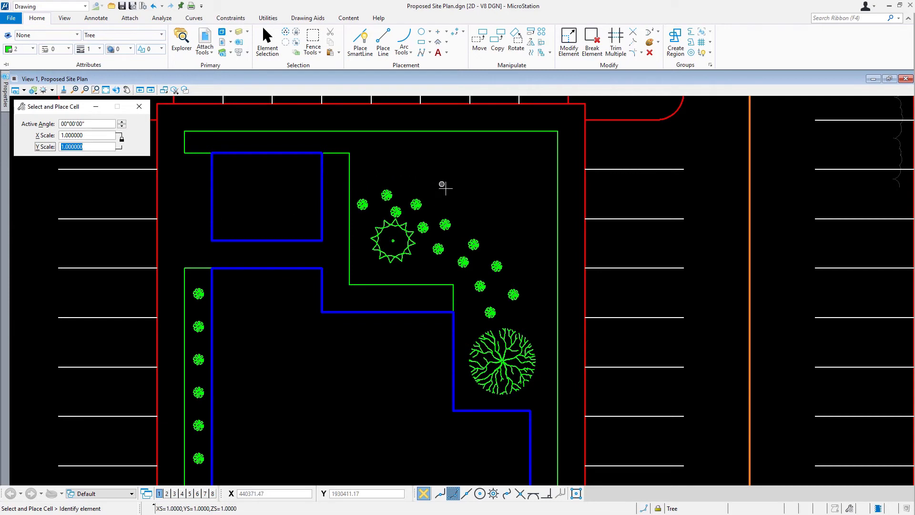
Step: Pick an existing Saw Palmetto shrub and place six copies around the large tree
left_click(445, 224)
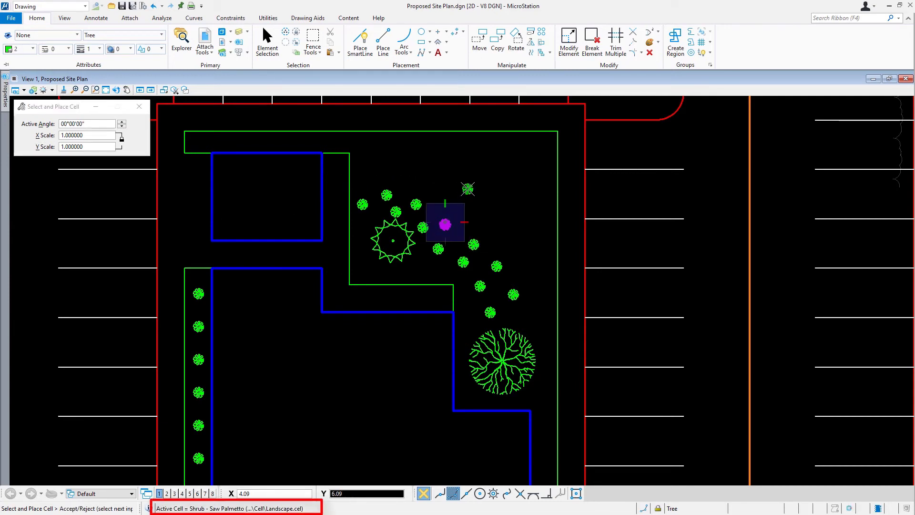
scroll(467, 189, "up", 5)
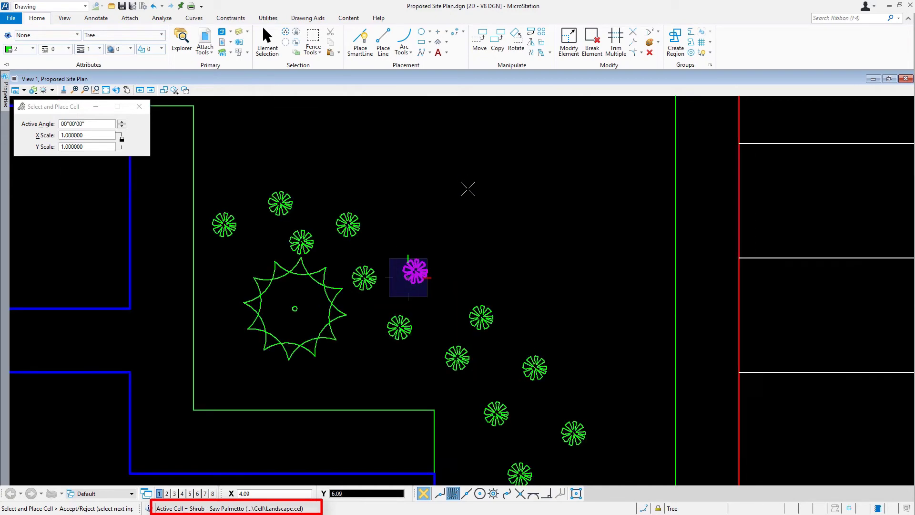
middle_click_drag(648, 268, 468, 100)
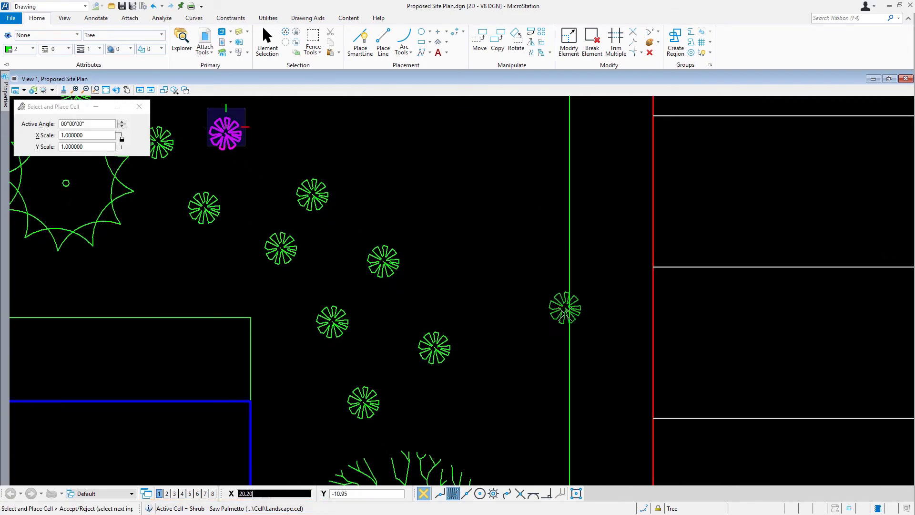
middle_click_drag(554, 340, 512, 103)
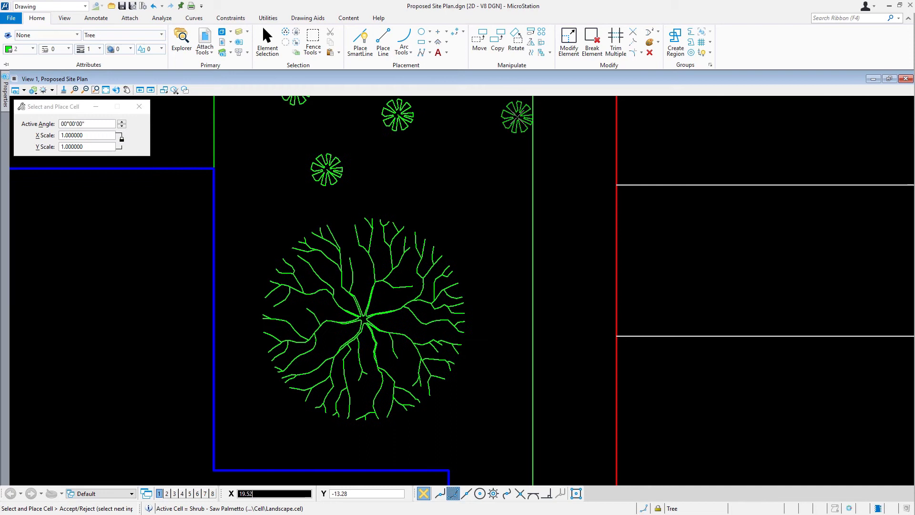
left_click(423, 186)
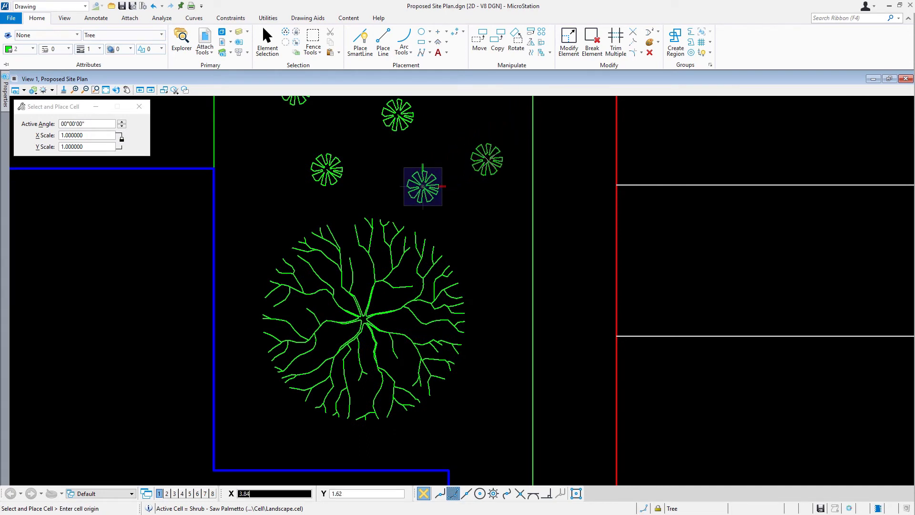
left_click(493, 165)
left_click(466, 230)
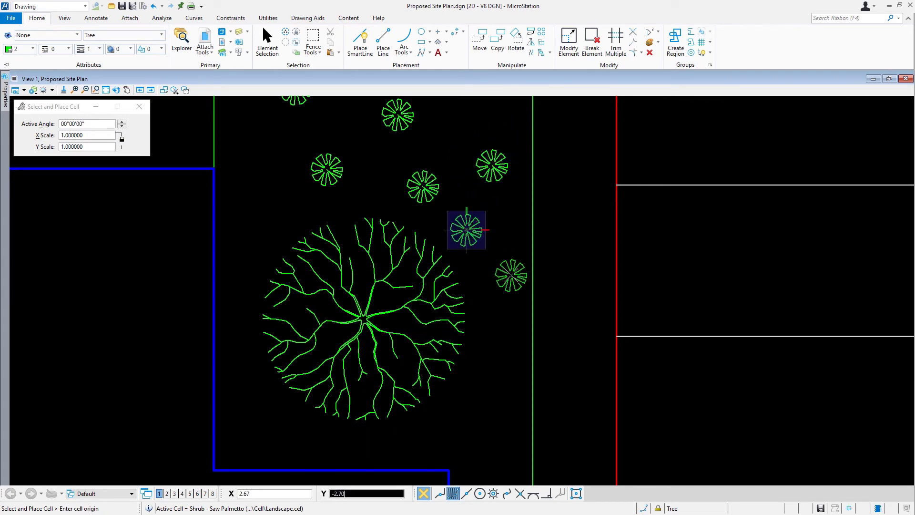
left_click(512, 275)
left_click(481, 369)
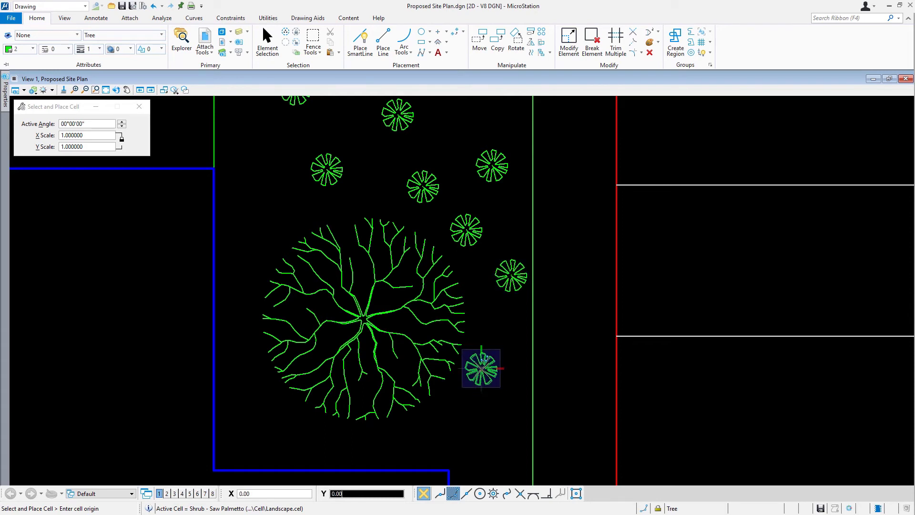
left_click(466, 431)
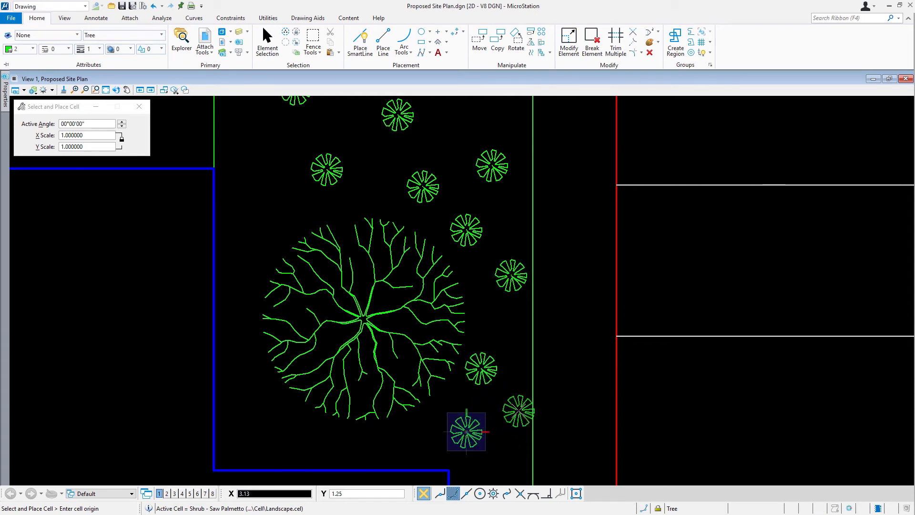
right_click(519, 410)
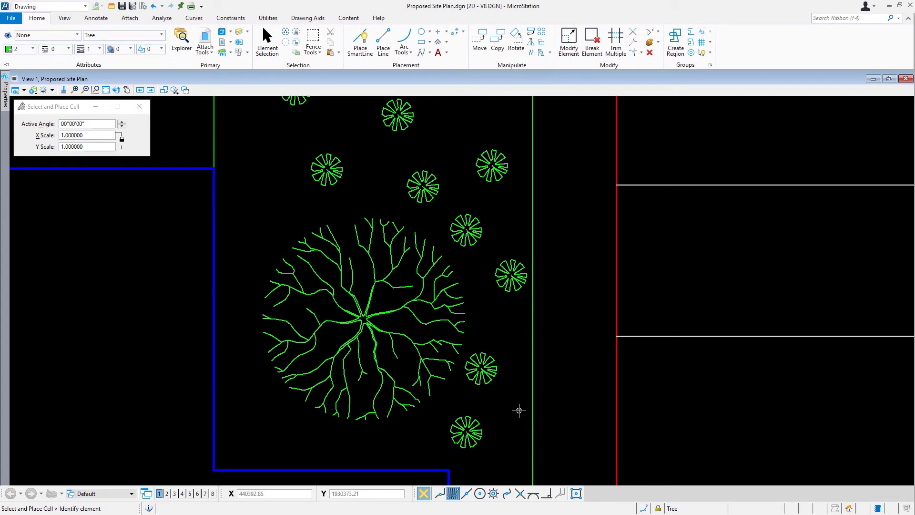
Step: Select a new Saw Palmetto shrub, confirm its Template shows None, then clear the selection
scroll(519, 410, "down", 5)
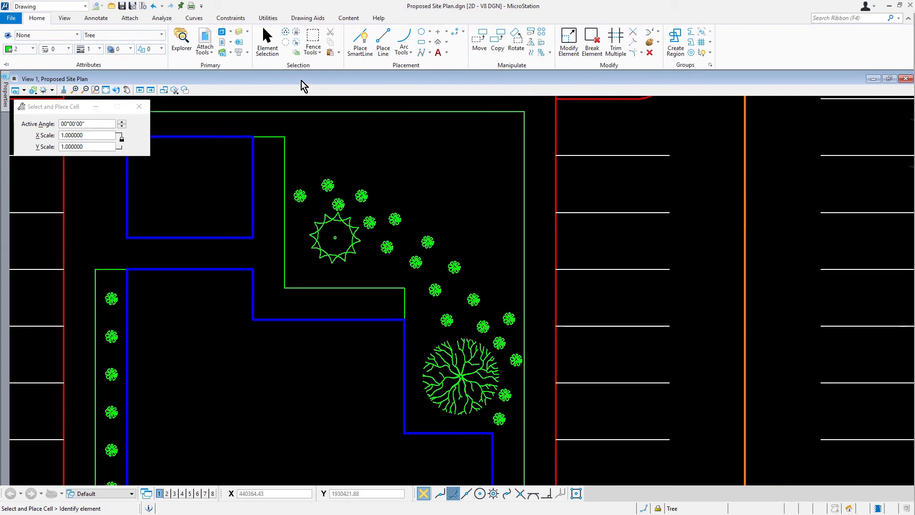
left_click(267, 42)
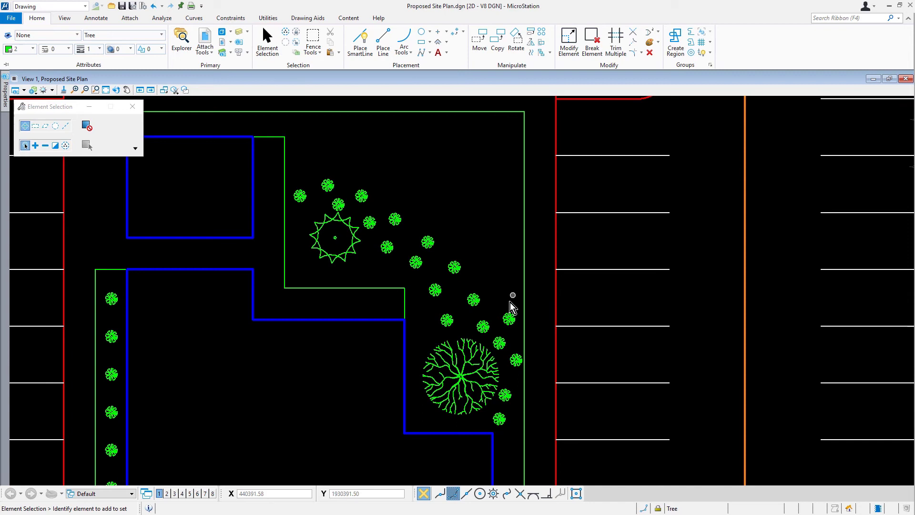
left_click(499, 342)
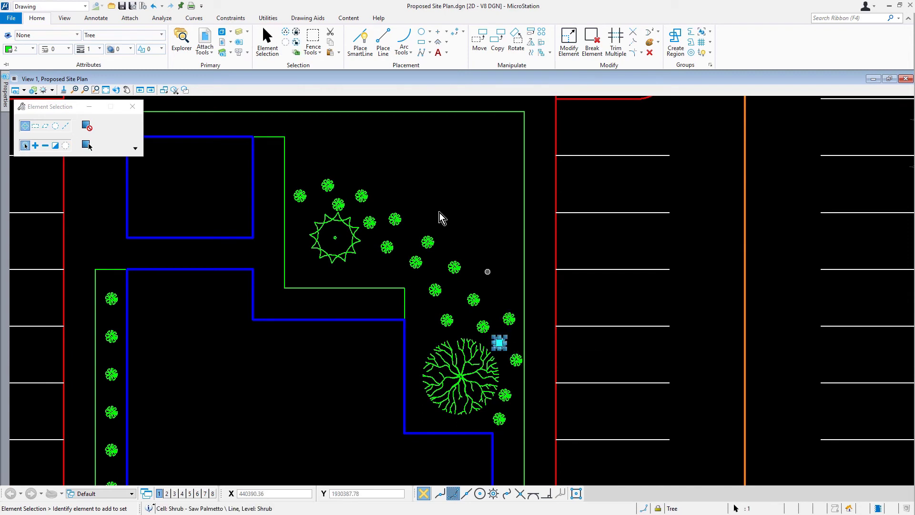
mouse_move(6, 109)
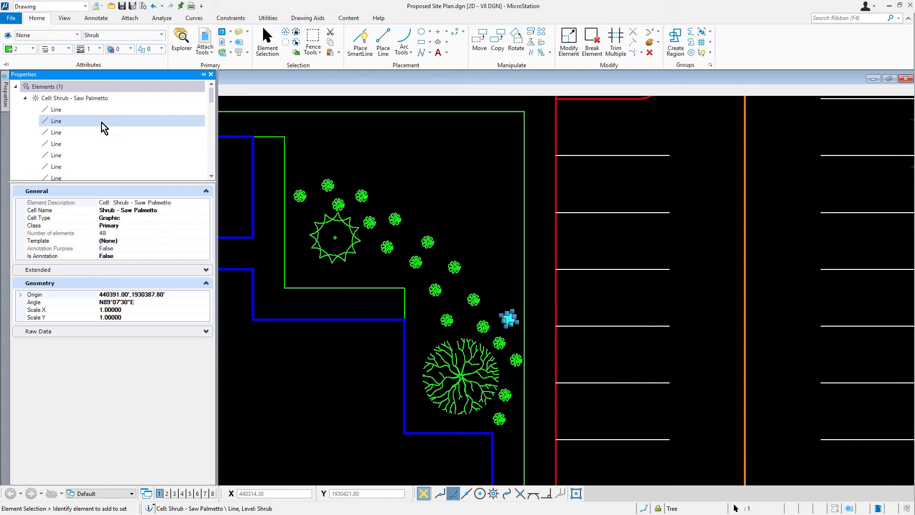
left_click(244, 126)
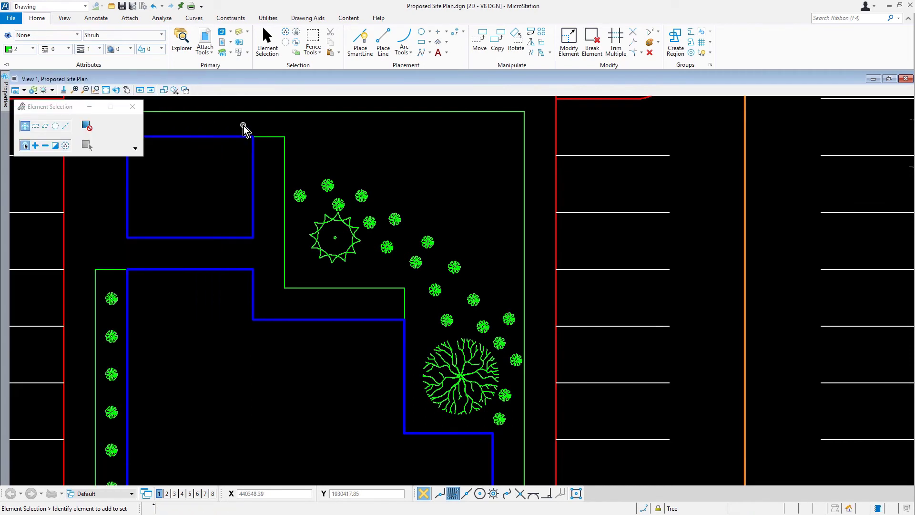
Step: Start Change Attributes with only Template enabled, set to Landscape\Shrub Planting
left_click(653, 45)
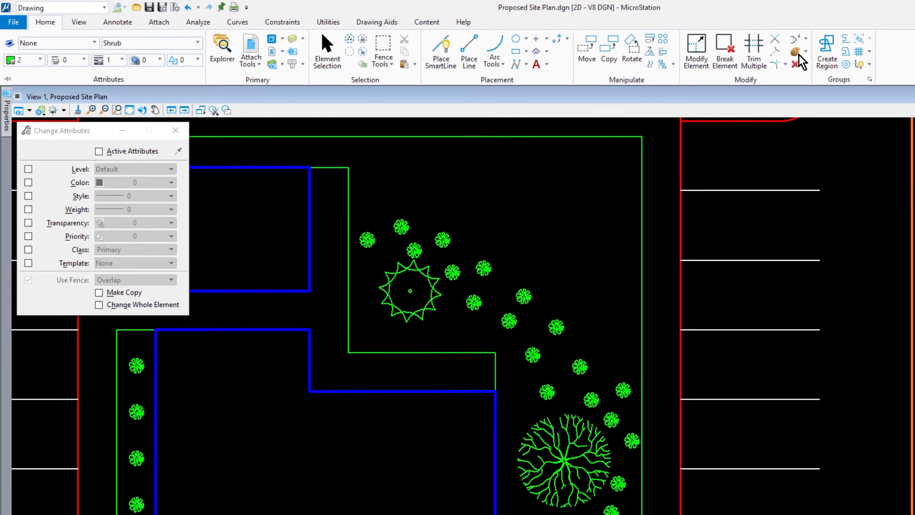
left_click(99, 153)
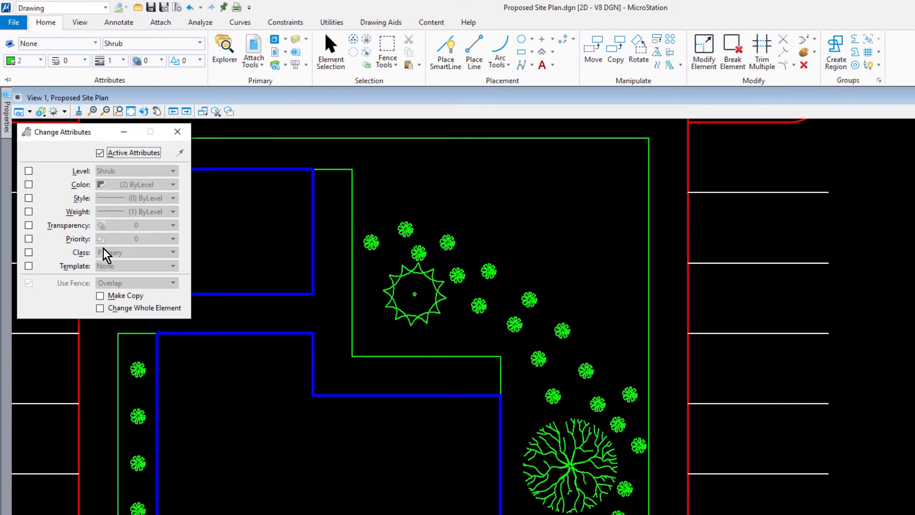
left_click(29, 265)
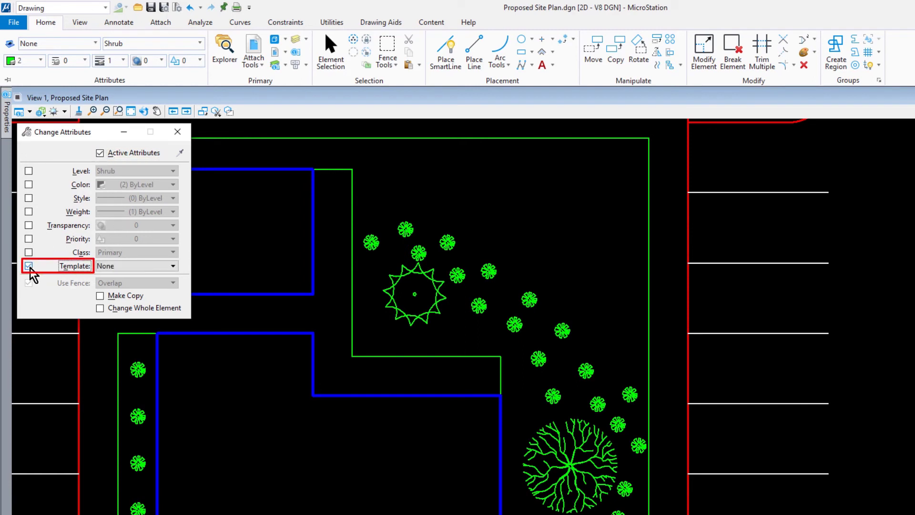
left_click(151, 269)
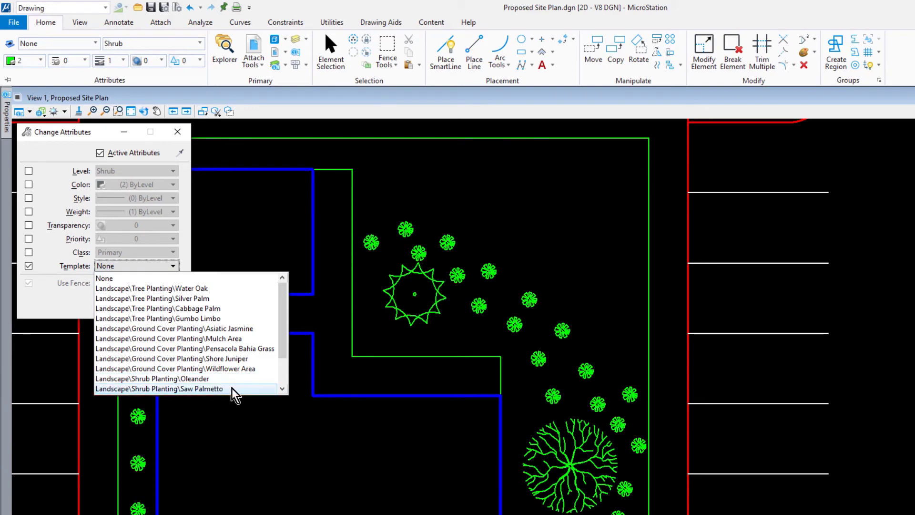
left_click(159, 389)
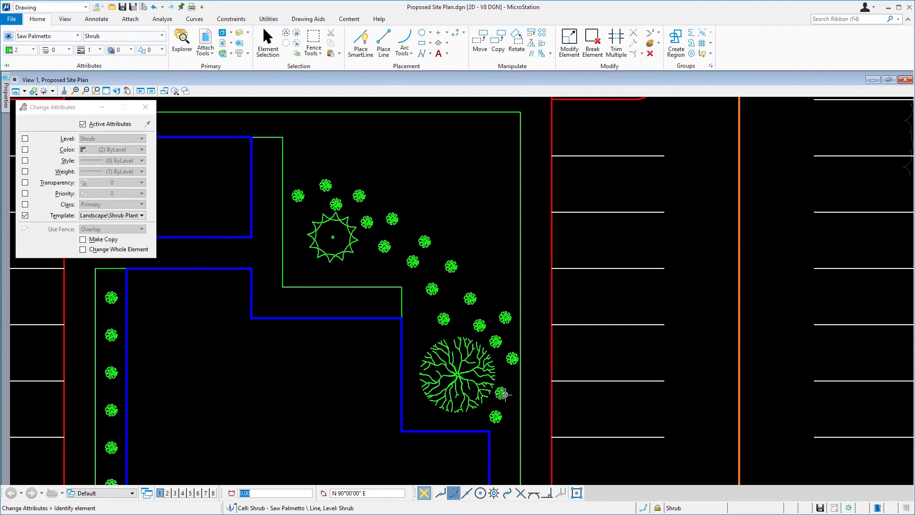
Step: Apply the Shrub Planting template to the remaining shrub near the large tree
left_click(496, 417)
key("Escape")
left_click(499, 418)
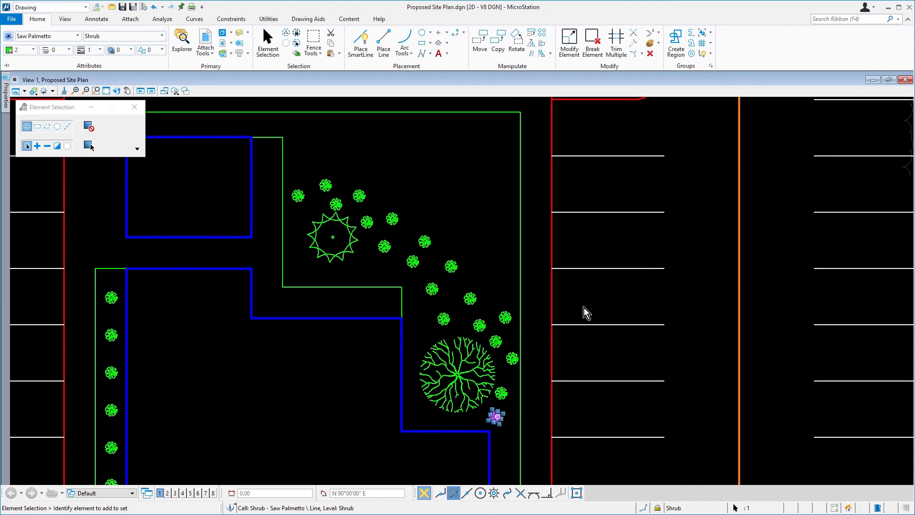
Step: Clear the selection and bring the building's top planting strip into view
mouse_move(7, 102)
left_click(276, 388)
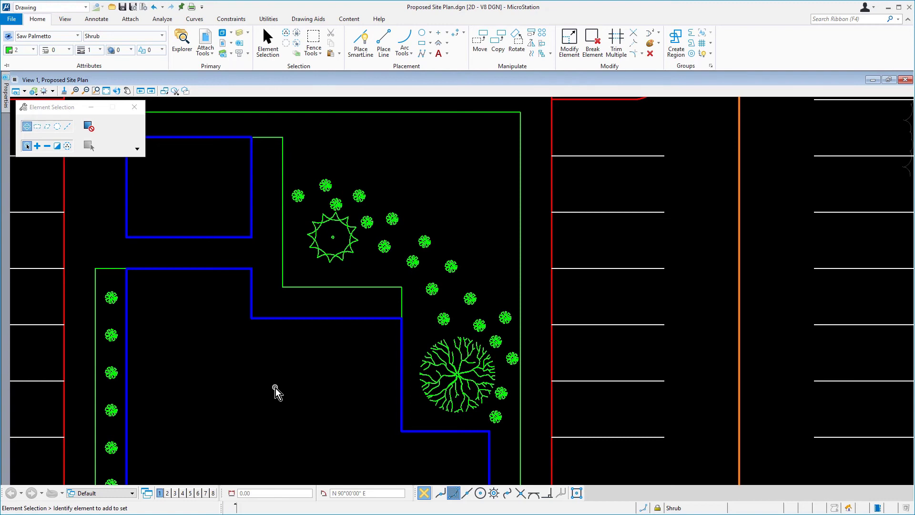
mouse_move(276, 388)
middle_mouse_down()
mouse_move(423, 455)
mouse_move(495, 461)
middle_mouse_up()
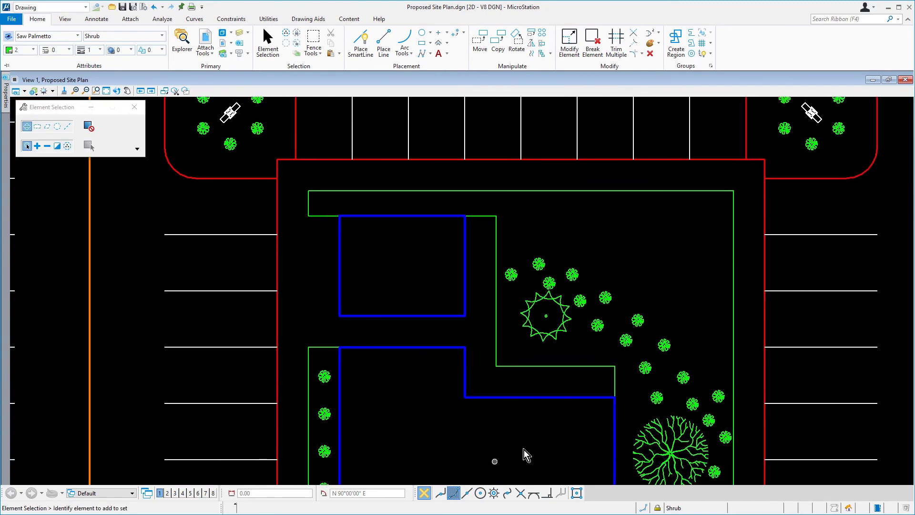
scroll(447, 308, "up", 3)
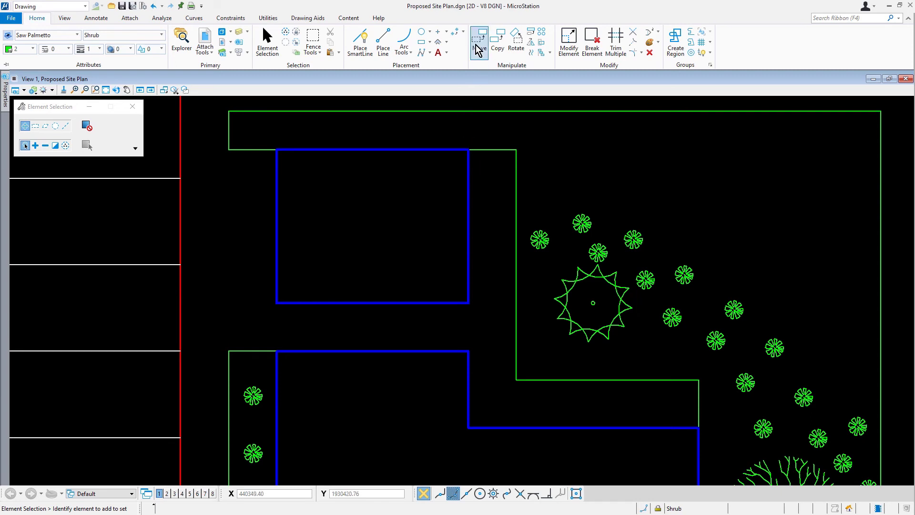
Step: Start Place Active Cell and place the first Saw Palmetto shrub 4 from the strip's corner
left_click(463, 33)
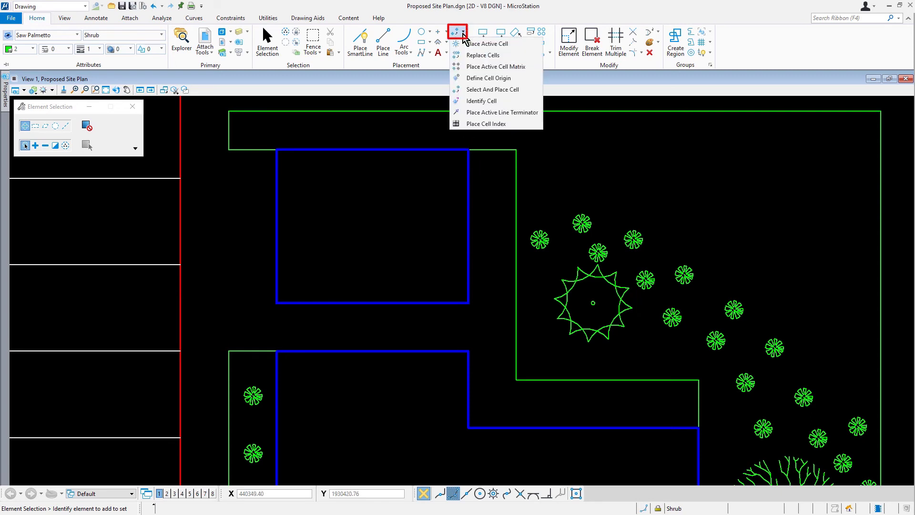
left_click(527, 43)
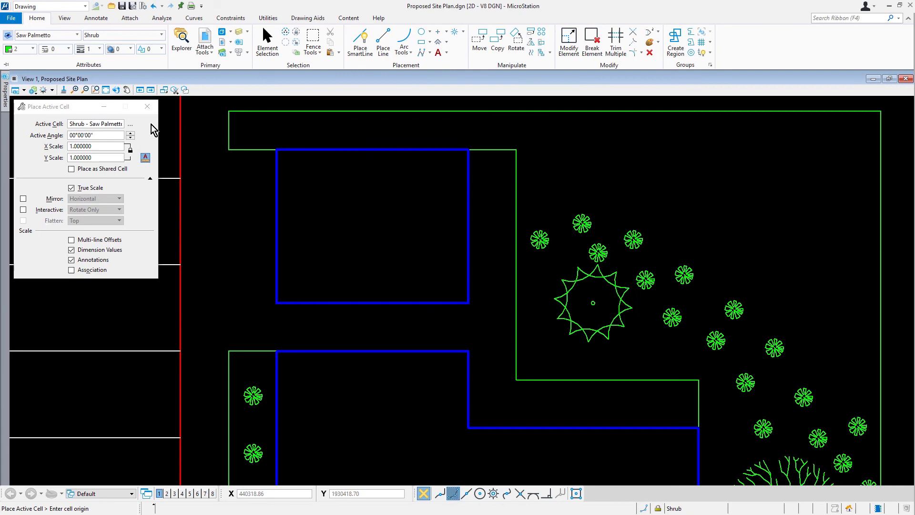
left_click(149, 141)
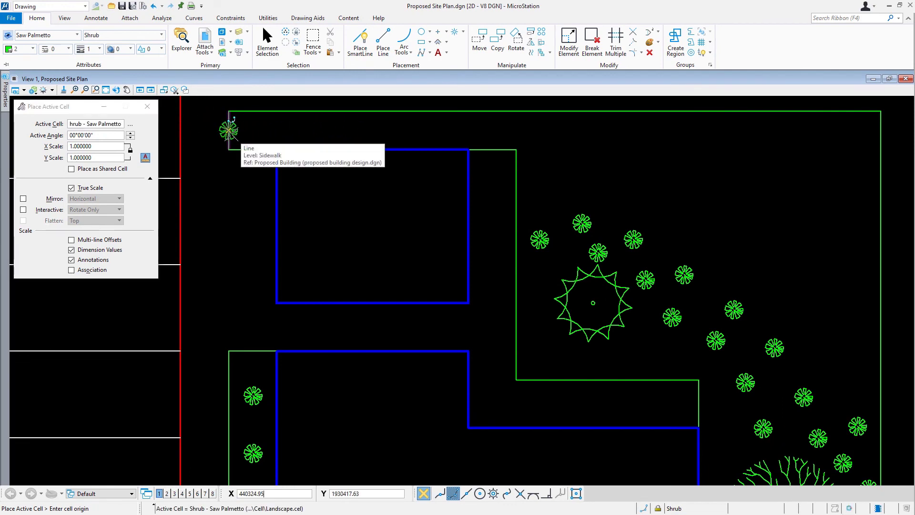
key("o")
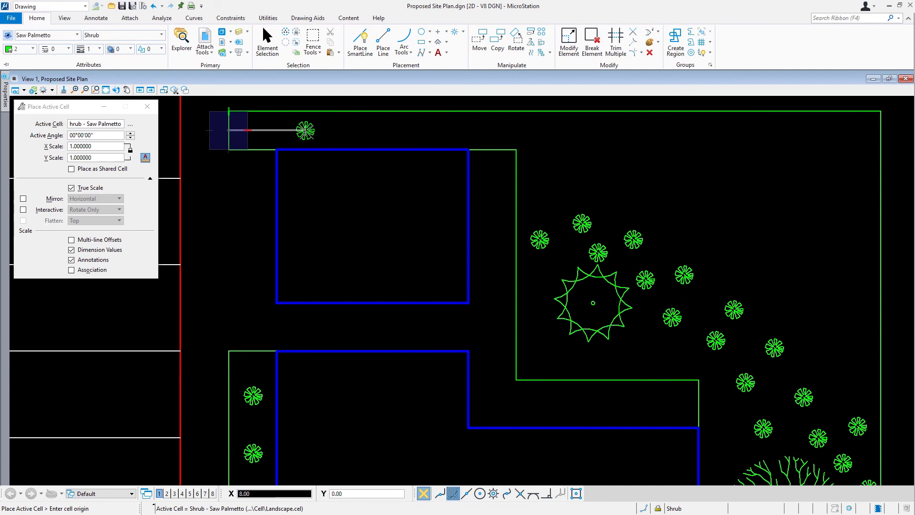
type("4")
left_click(306, 132)
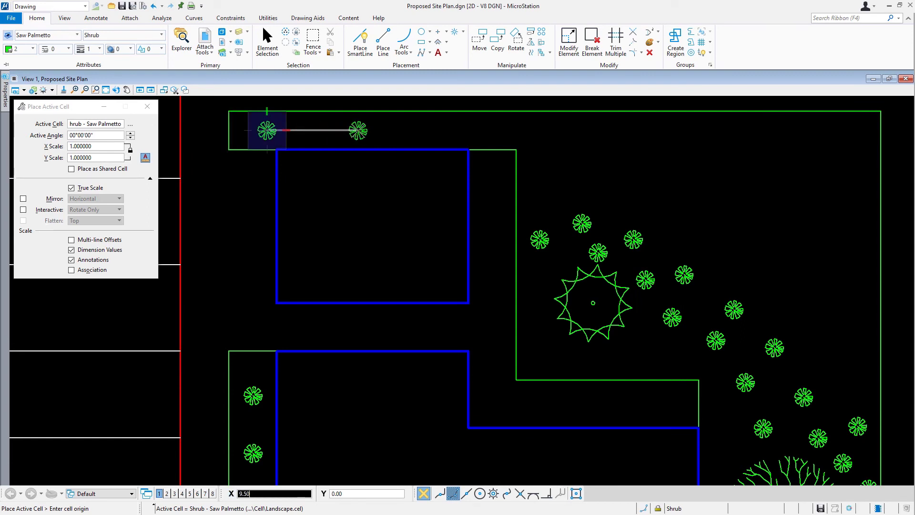
Step: Place ten more Saw Palmetto shrubs spaced 6 apart along the top planting strip
type("6")
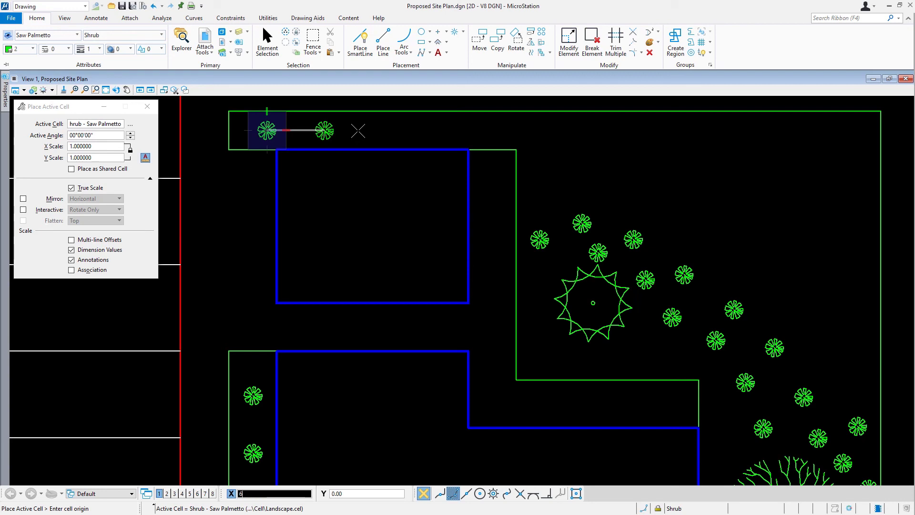
left_click(358, 130)
left_click(382, 130)
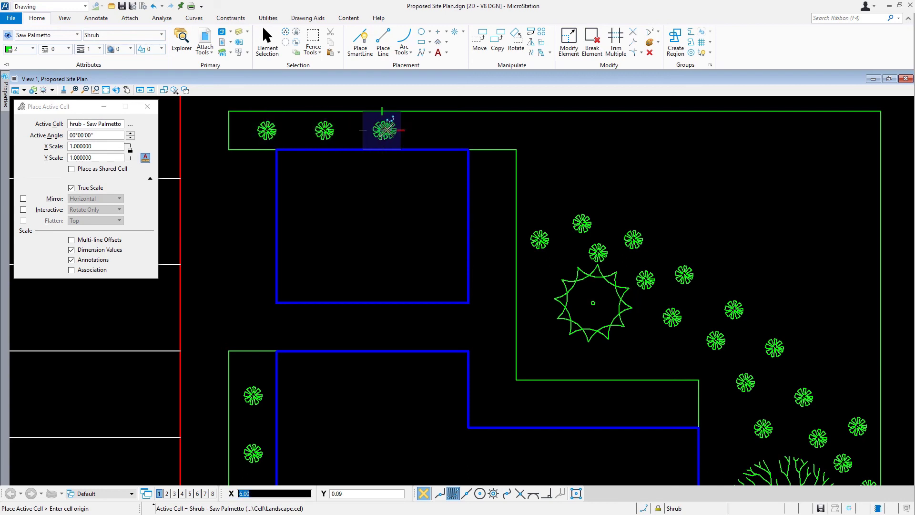
left_click(443, 130)
left_click(499, 130)
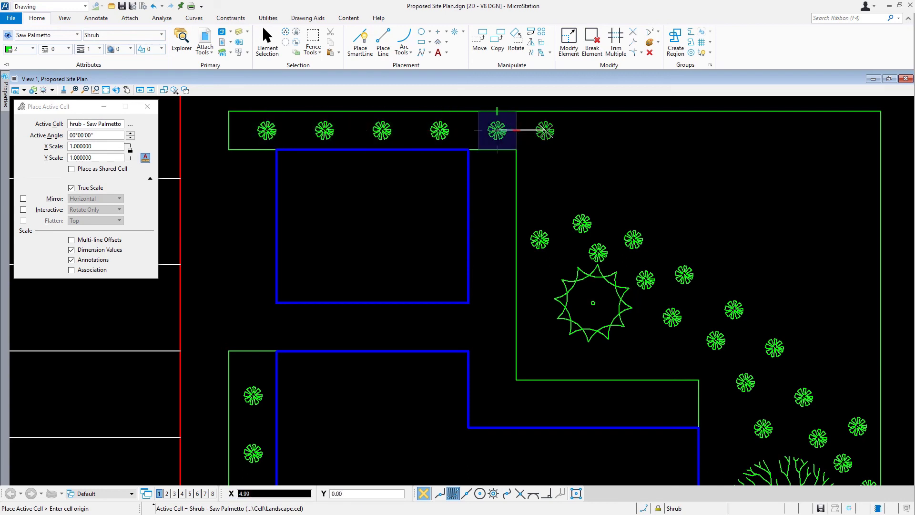
left_click(555, 130)
left_click(612, 130)
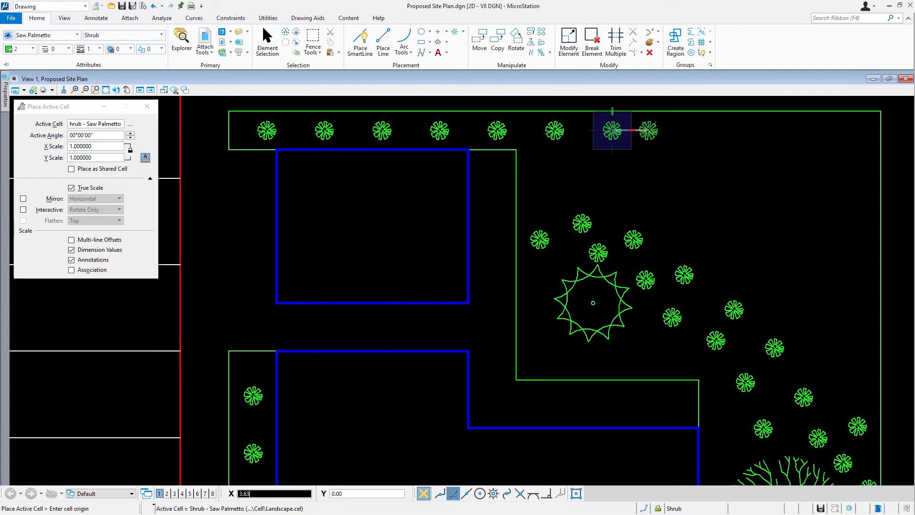
left_click(670, 130)
left_click(727, 130)
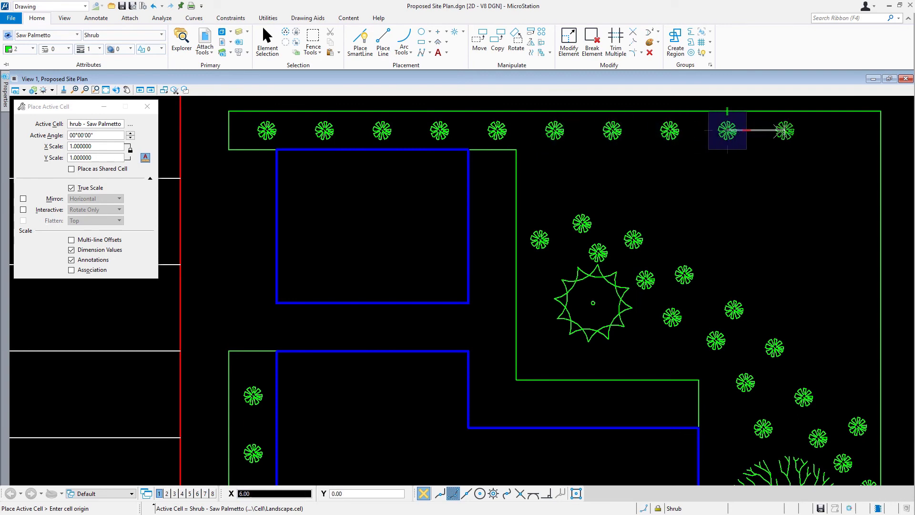
left_click(785, 131)
left_click(842, 130)
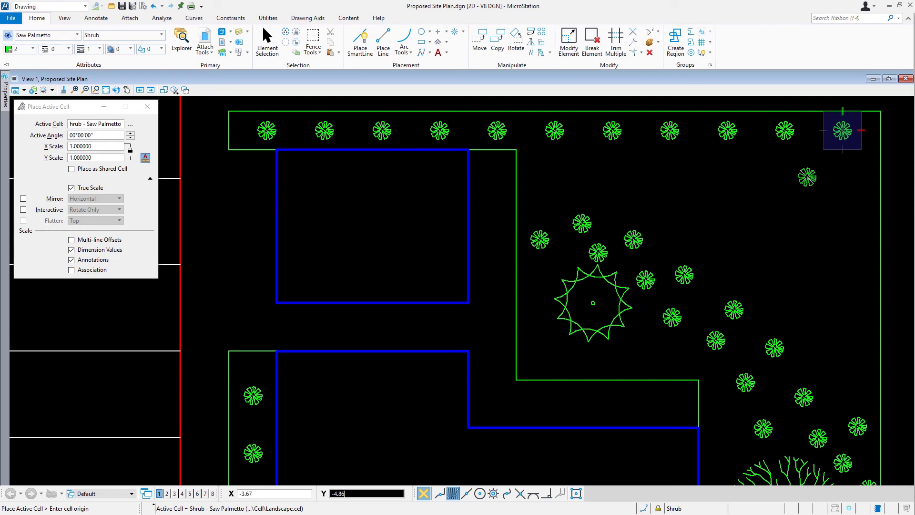
Step: Pan to the entrance island and make Tree Planting's Cabbage Palm the active template
scroll(807, 177, "down", 5)
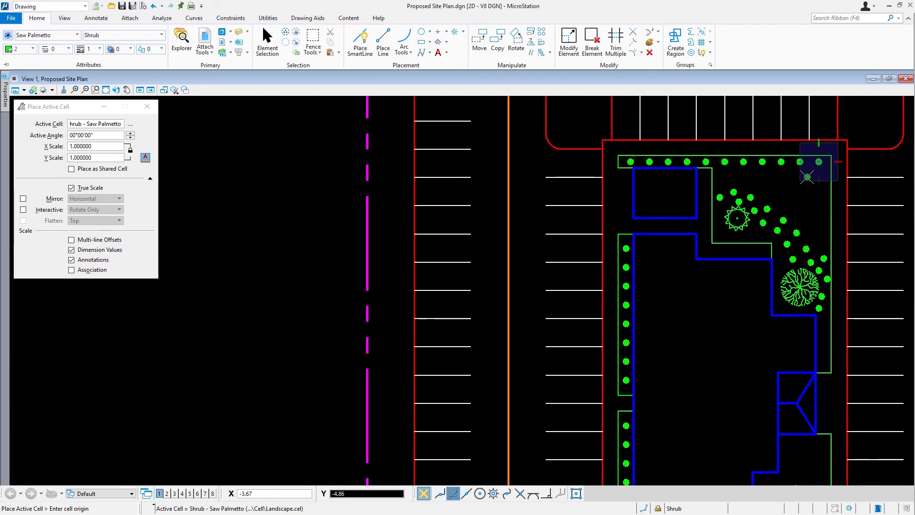
mouse_move(872, 119)
middle_mouse_down()
mouse_move(755, 230)
mouse_move(705, 349)
mouse_move(643, 373)
middle_mouse_up()
scroll(510, 224, "up", 2)
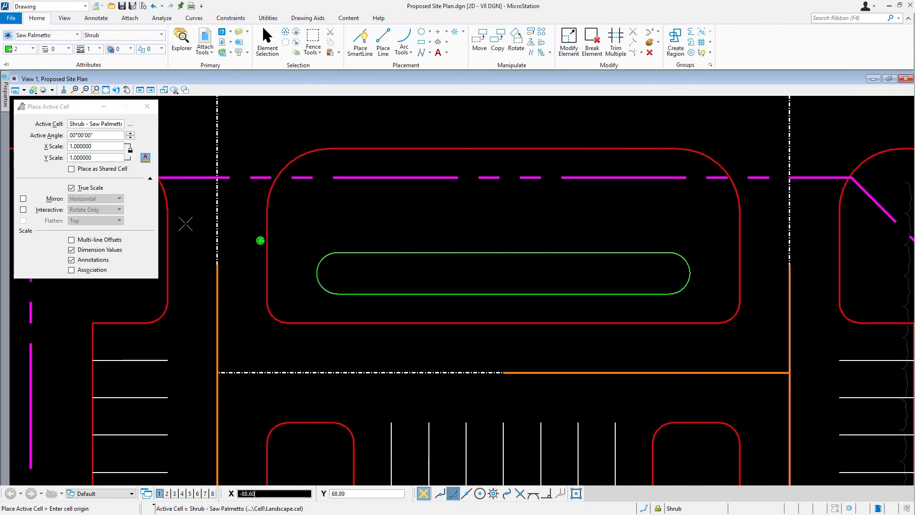
left_click(77, 35)
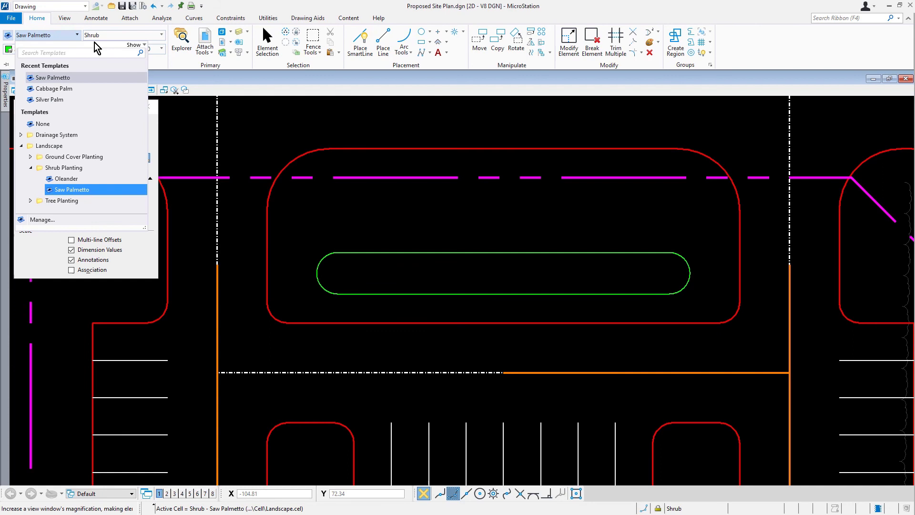
left_click(31, 168)
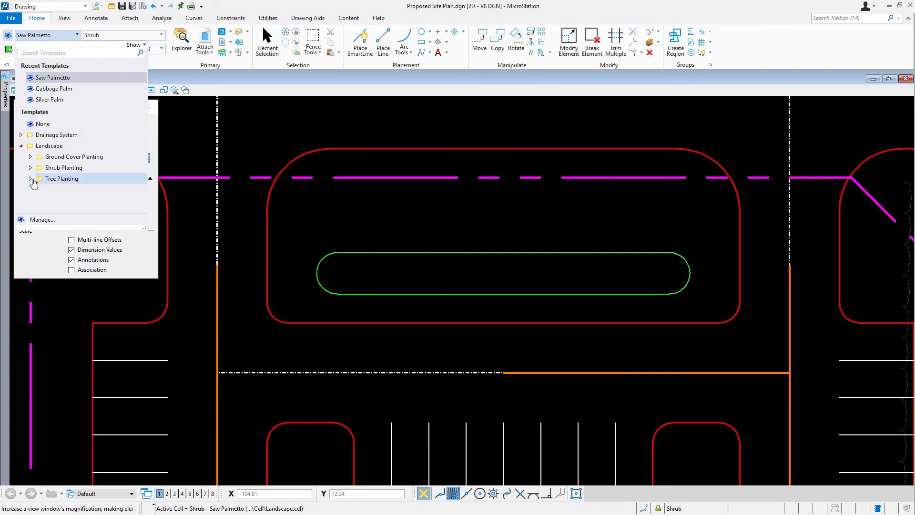
left_click(30, 179)
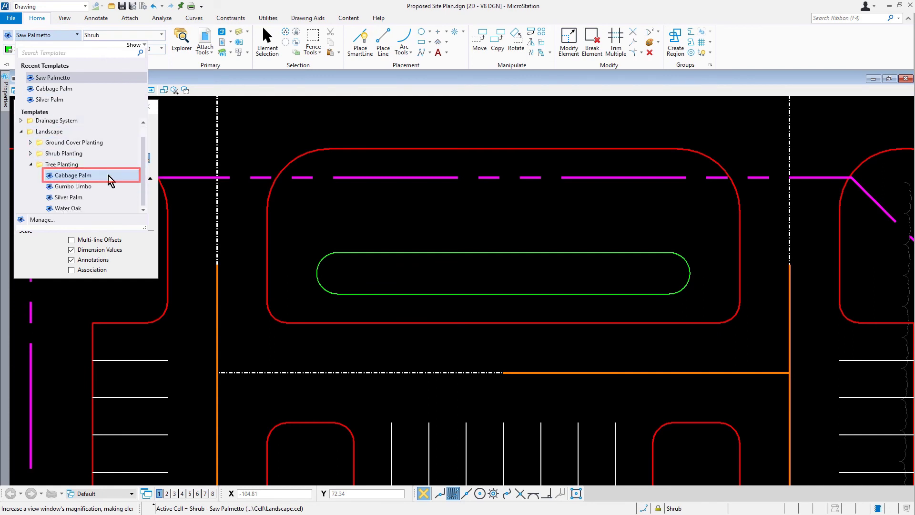
left_click(87, 177)
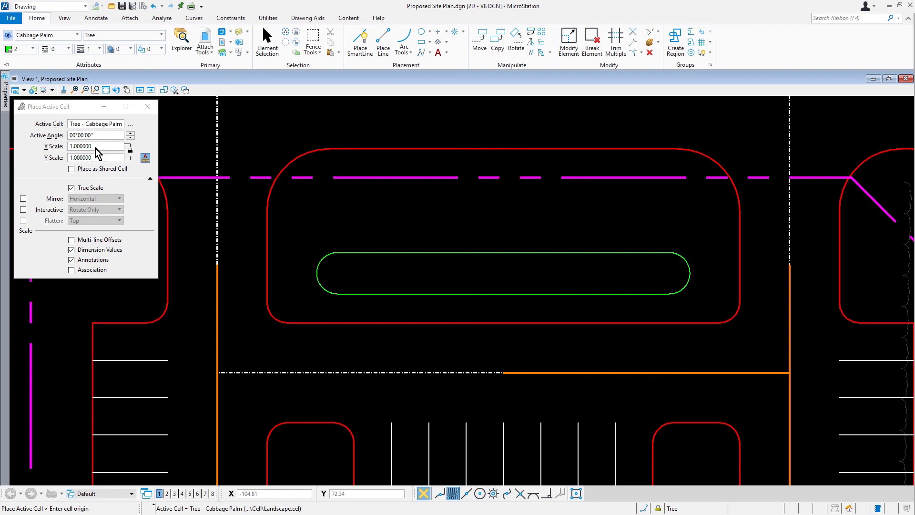
Step: Set the cell scale to 12 and place the first palm at the island's left arc centre
left_click(97, 146)
type("12")
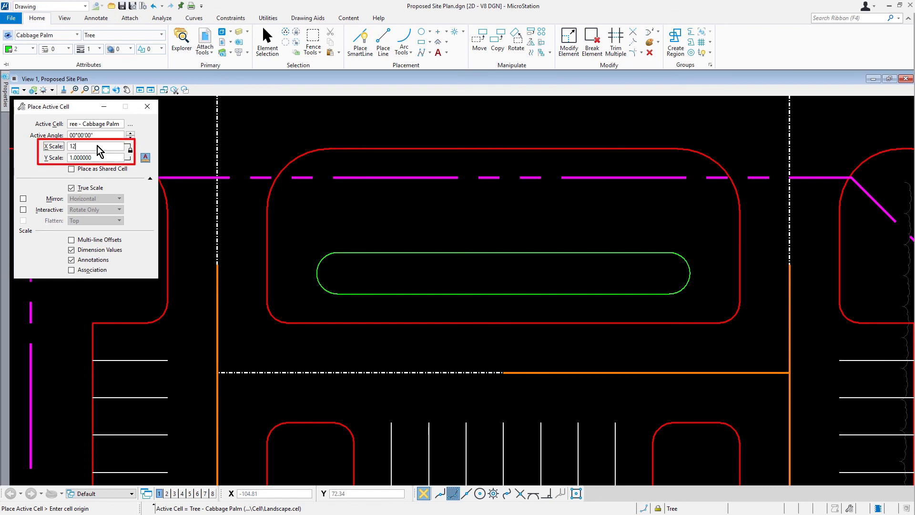
key("Tab")
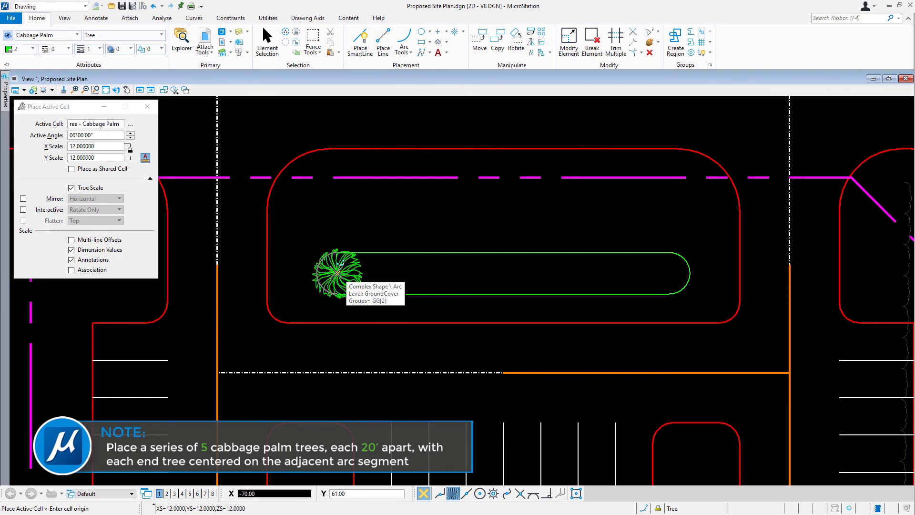
left_click(337, 273)
Step: Place four more cabbage palms 20' apart through to the right arc centre
type("20")
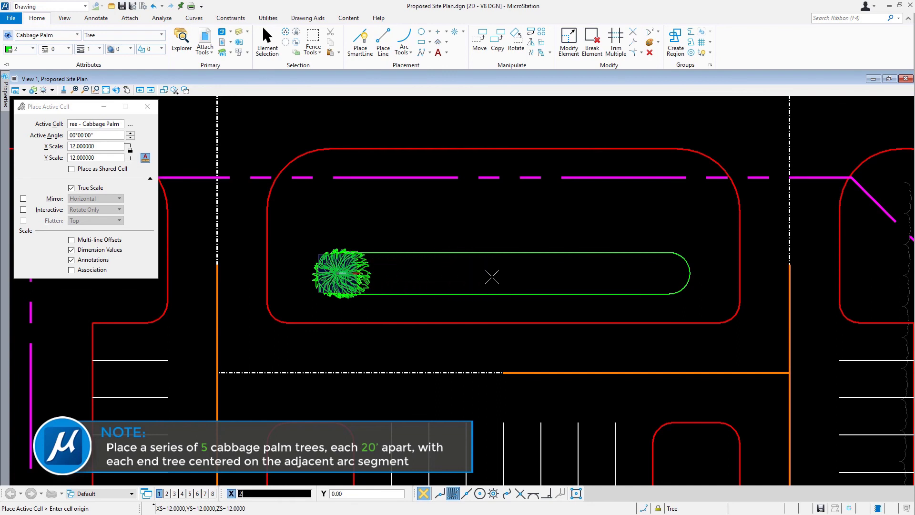
left_click(493, 272)
type("20")
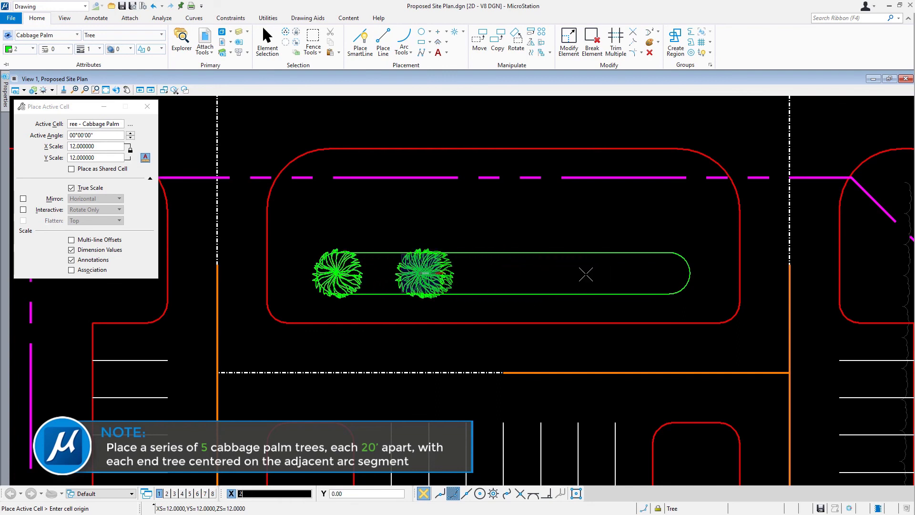
left_click(589, 273)
type("20")
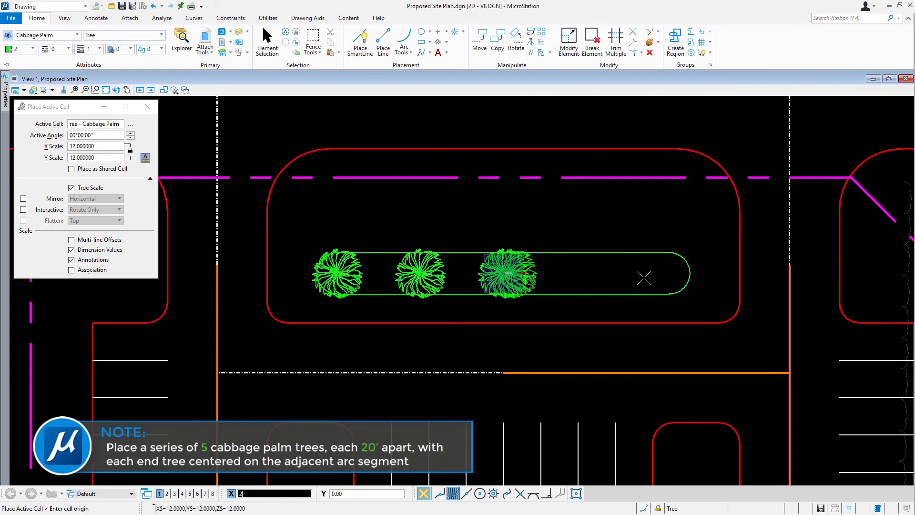
left_click(644, 275)
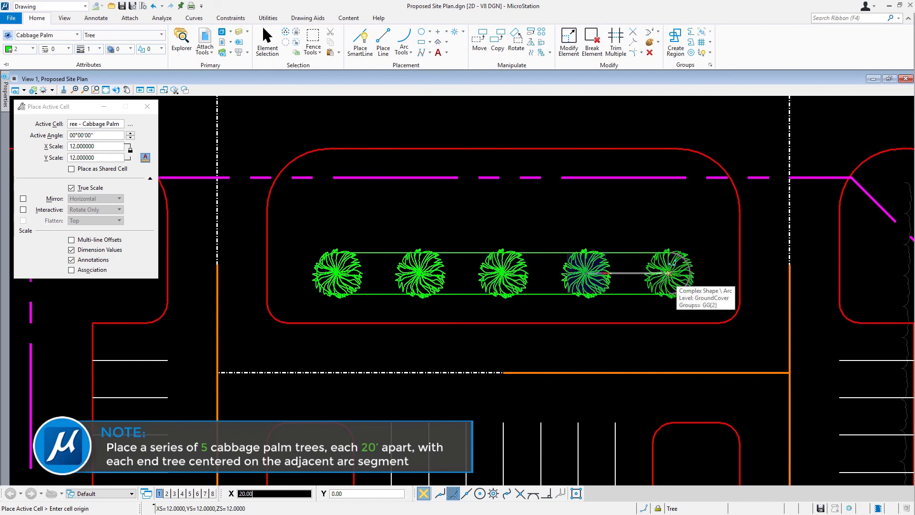
left_click(679, 285)
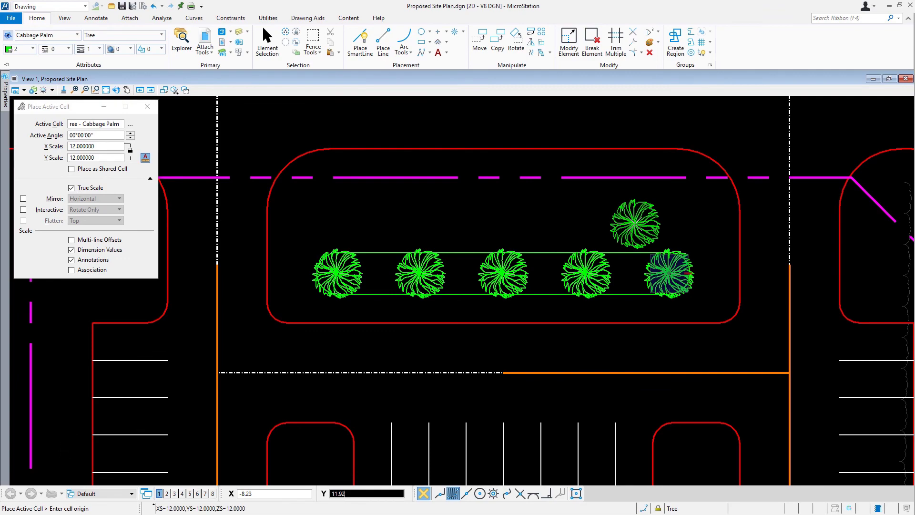
key("Escape")
middle_click_drag(638, 216, 613, 186)
scroll(495, 127, "down", 2)
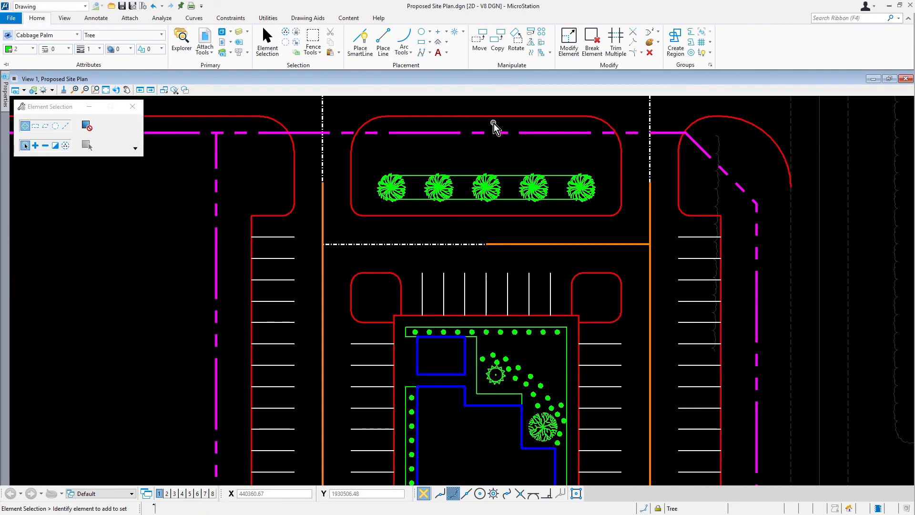